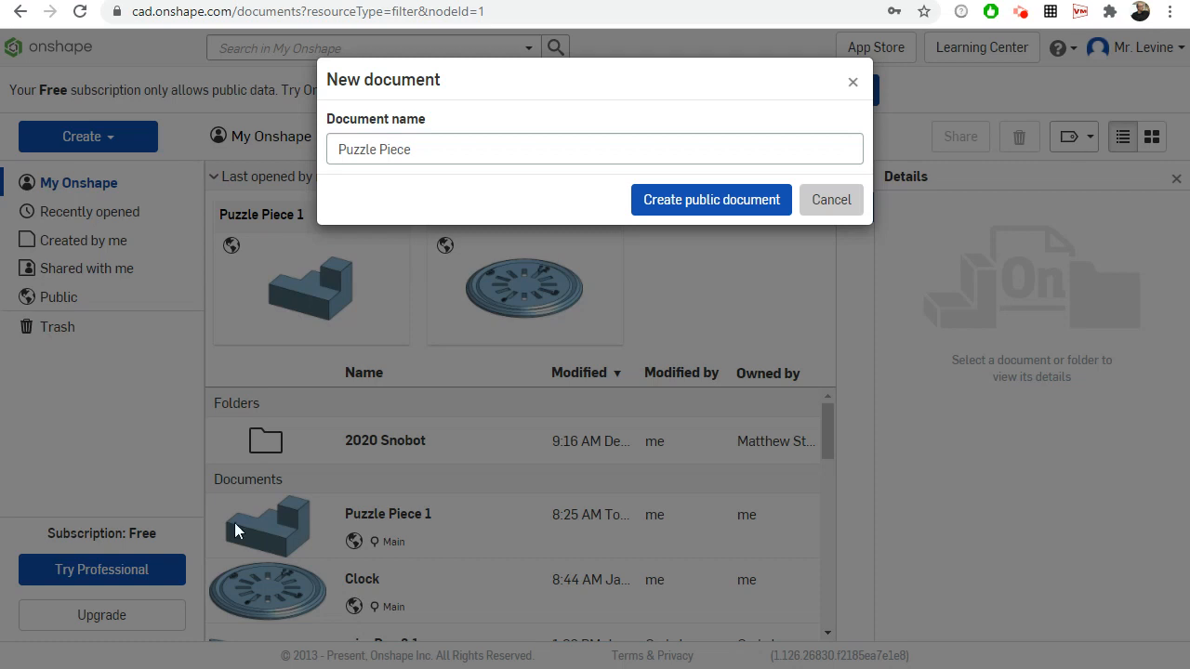
# - Create the public document "Puzzle Piece" and start a sketch on the Top plane, viewed face-on
pyautogui.click(702, 195)
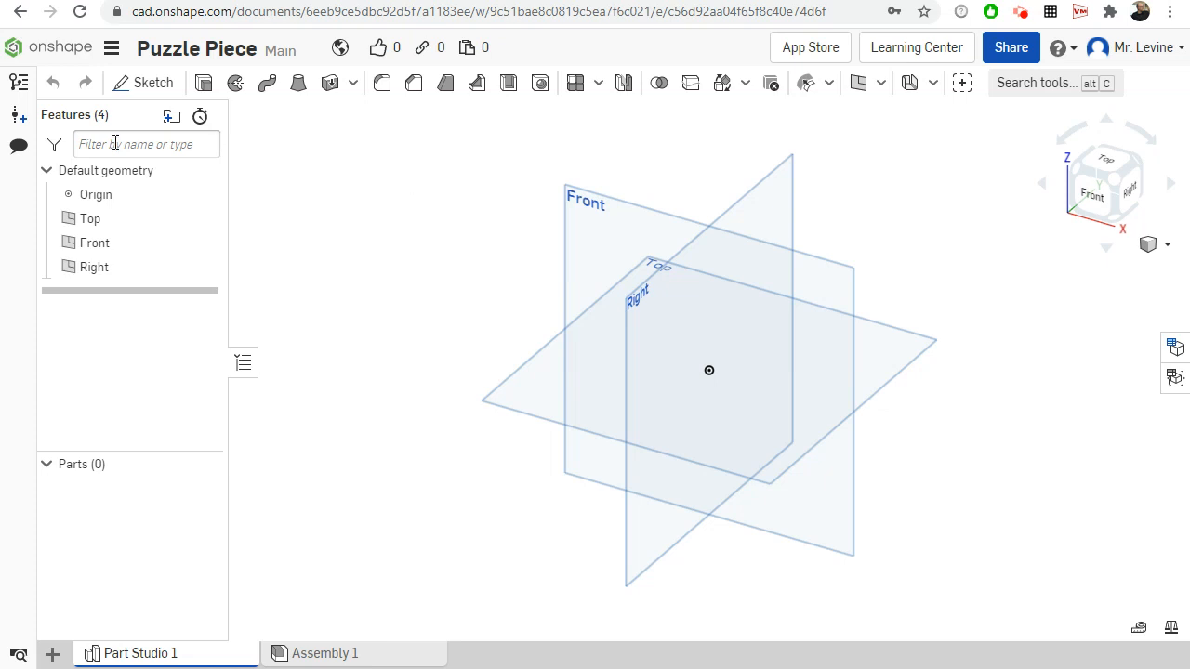
pyautogui.click(131, 82)
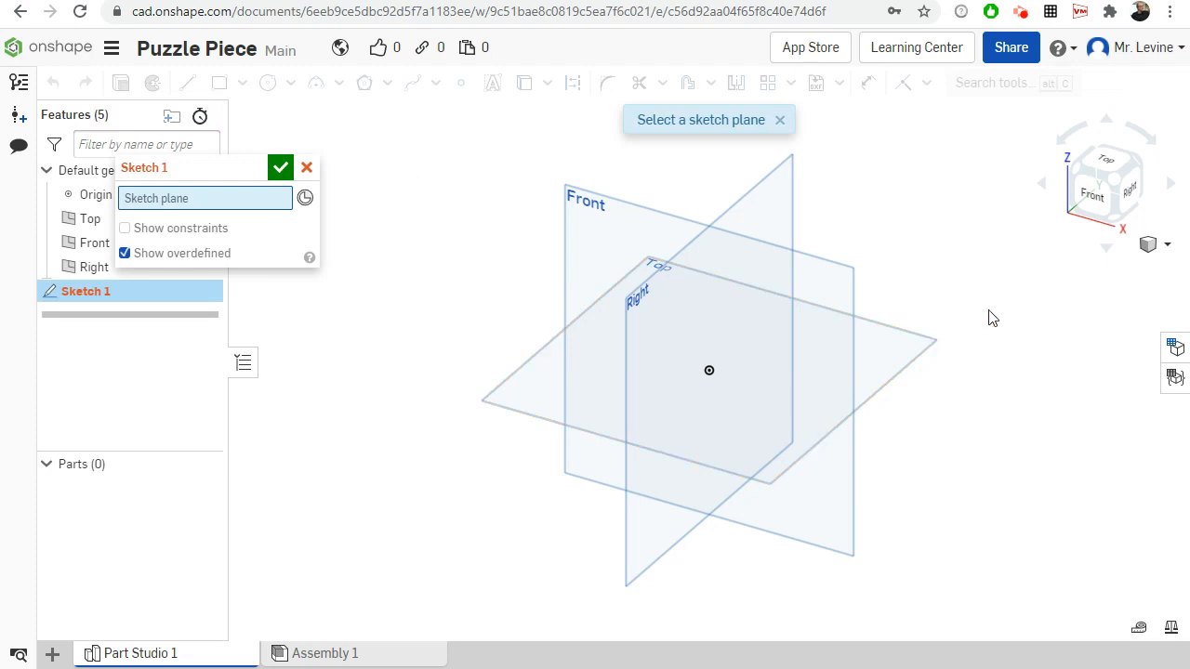
pyautogui.click(939, 346)
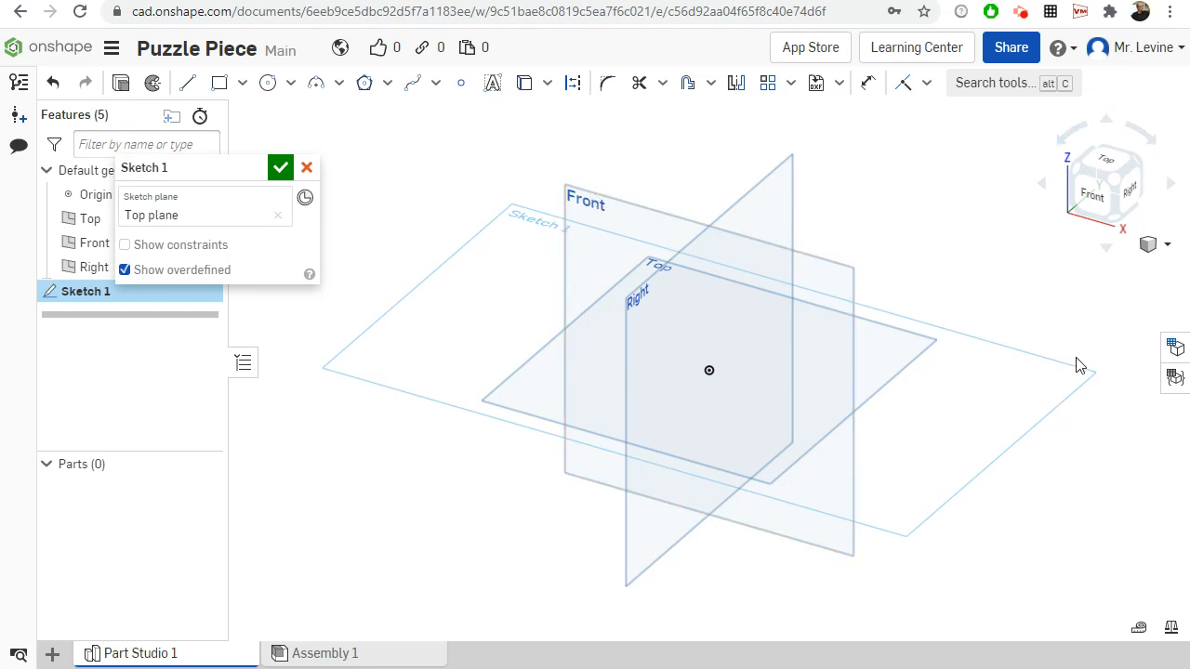
pyautogui.click(1111, 167)
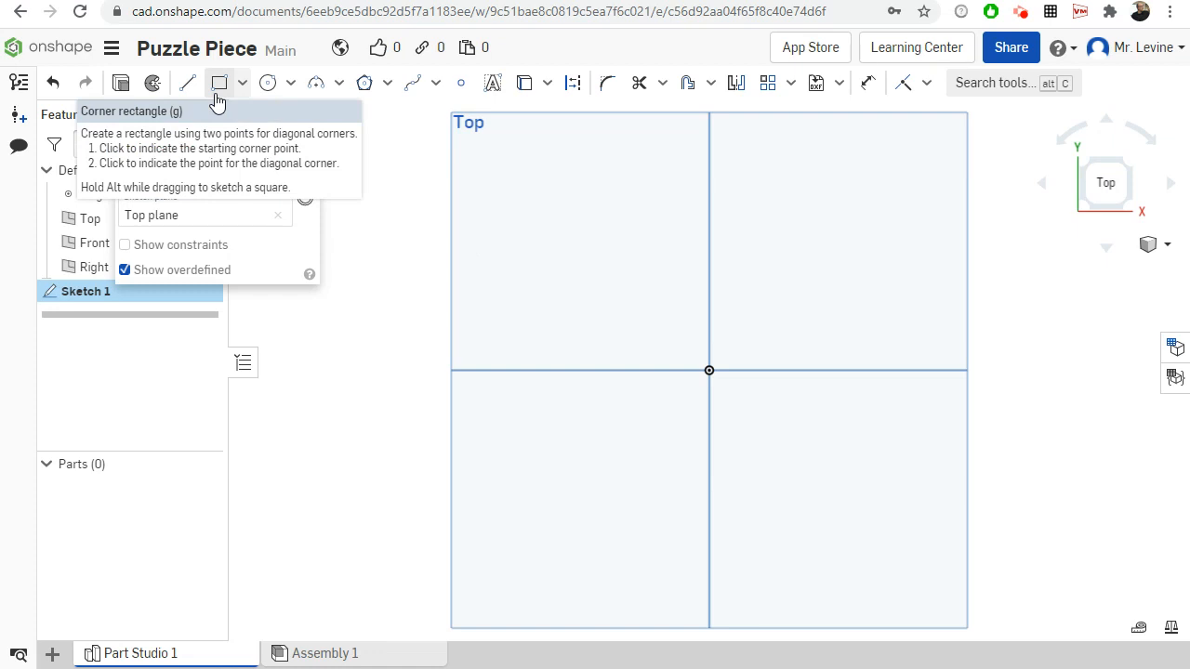
# - Sketch a closed six-sided L-shaped line profile above the origin, about 3.56 in wide and 1.69 in high, notched at its upper-left corner
pyautogui.click(189, 85)
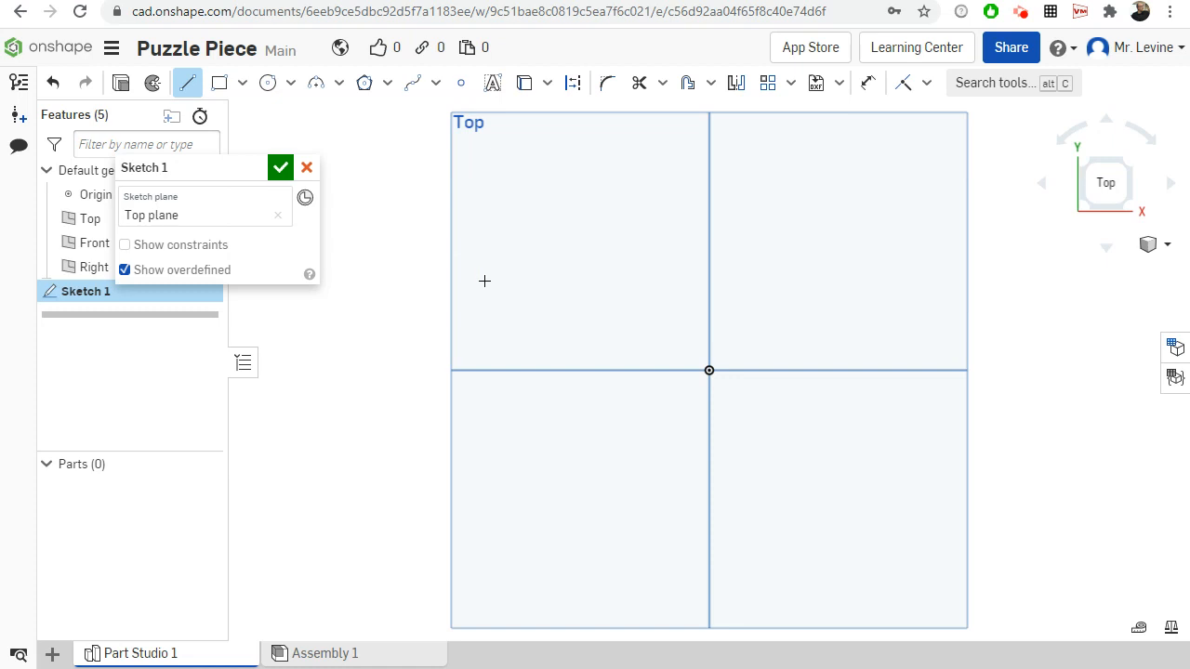
pyautogui.click(485, 281)
pyautogui.click(484, 323)
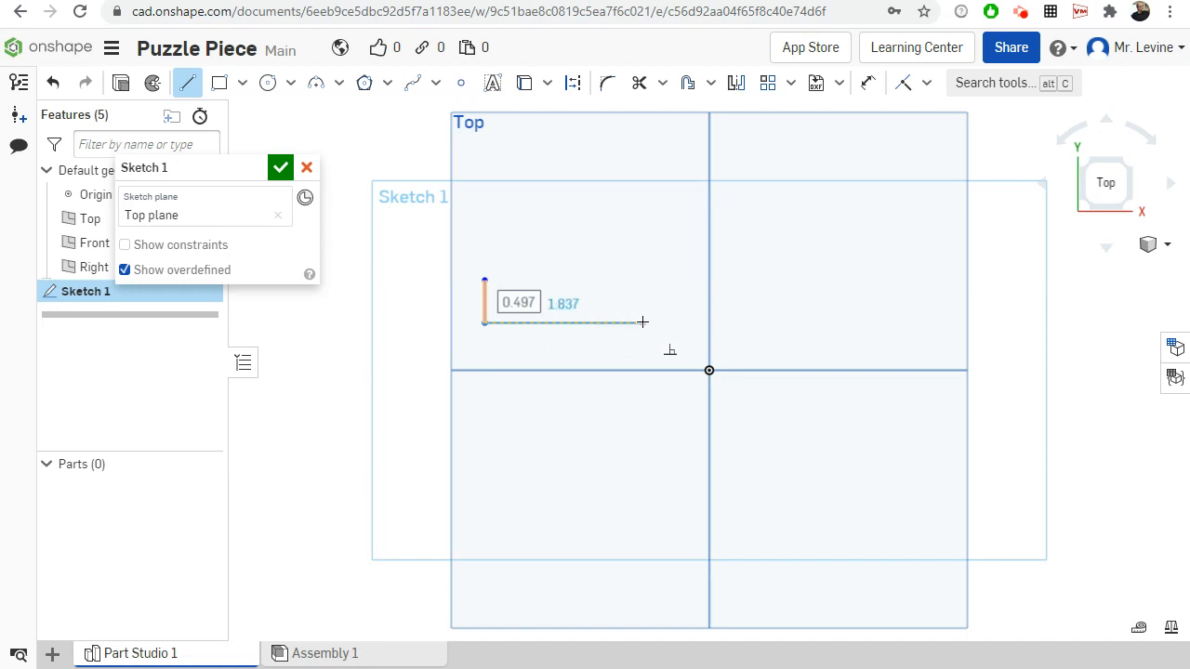
pyautogui.click(790, 322)
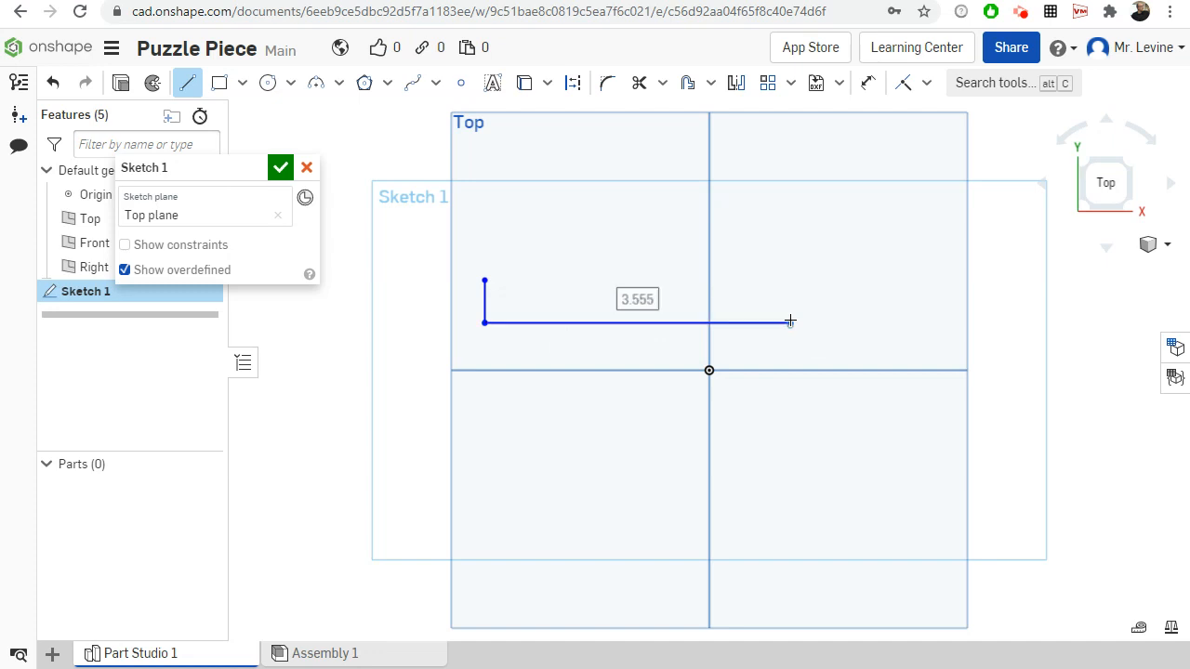
pyautogui.click(791, 178)
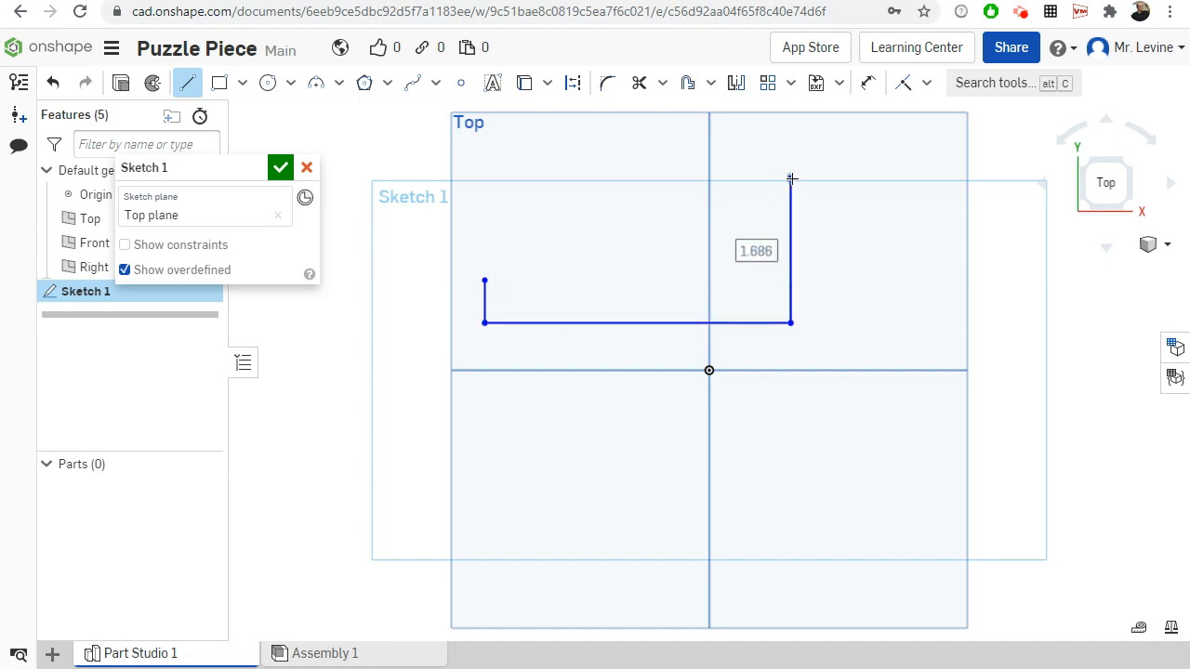
pyautogui.click(575, 178)
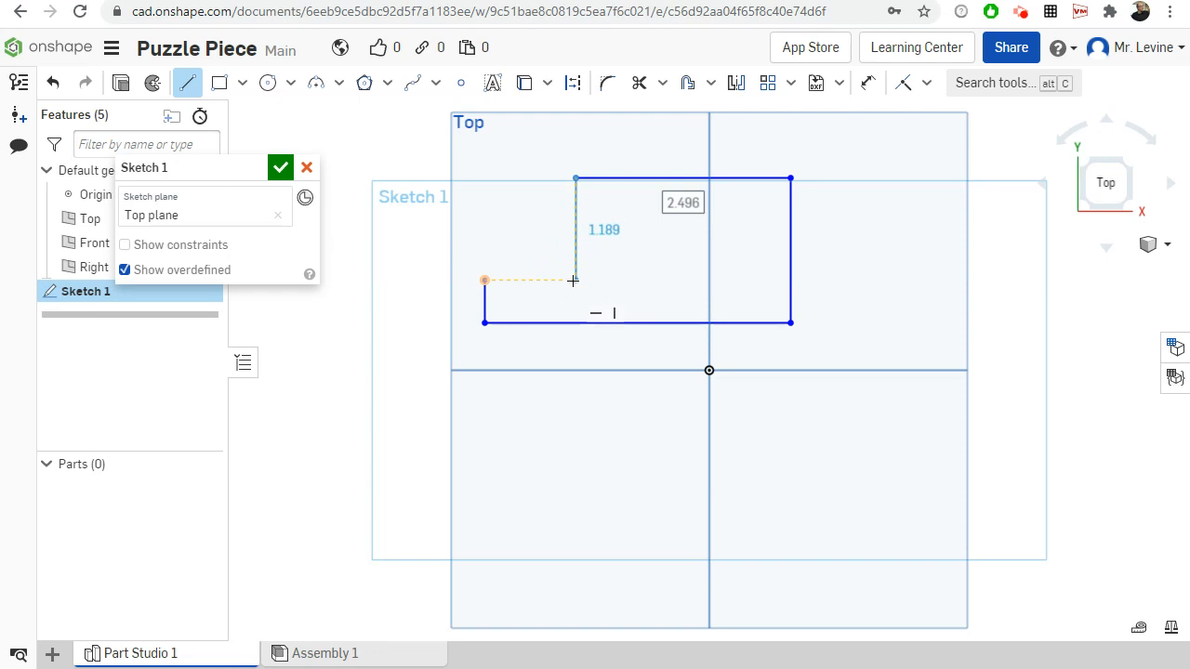
pyautogui.click(576, 280)
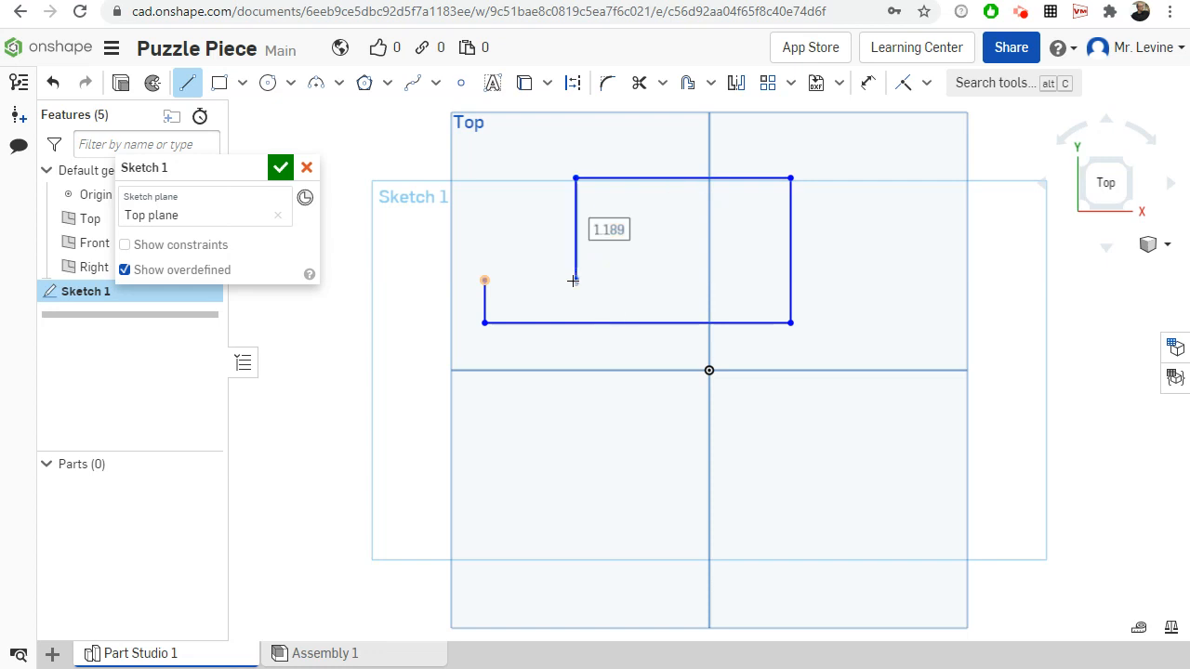
pyautogui.click(484, 280)
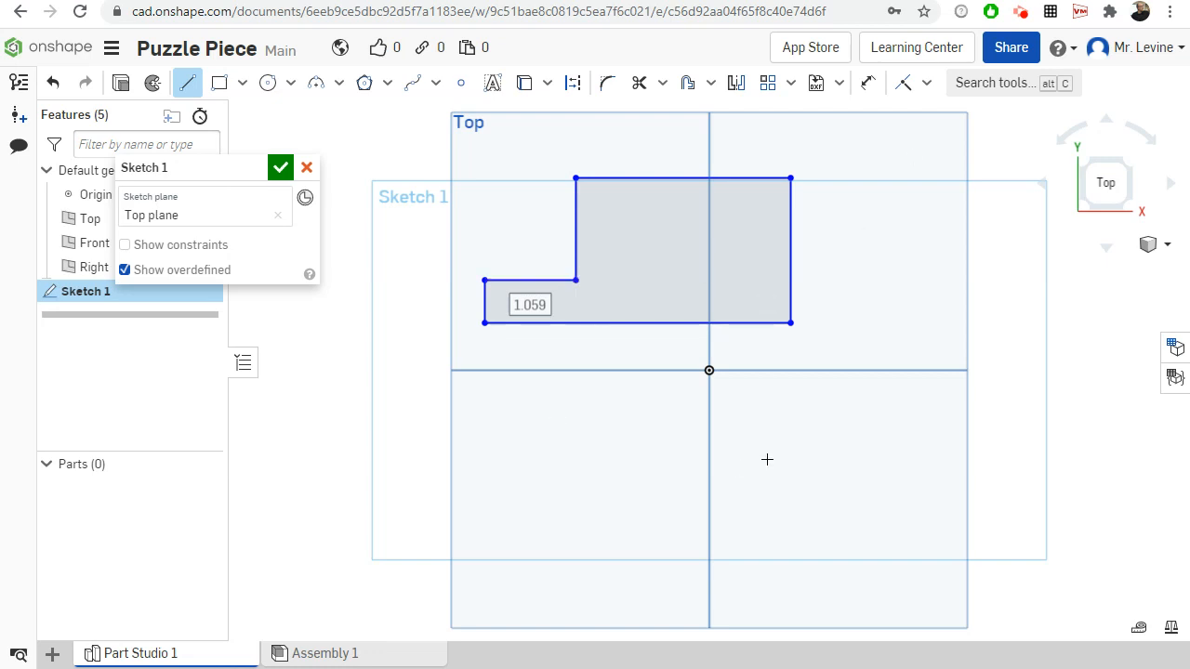
# - Dimension the profile's short left edge and the notch's horizontal edge at 0.75 in each
pyautogui.click(868, 85)
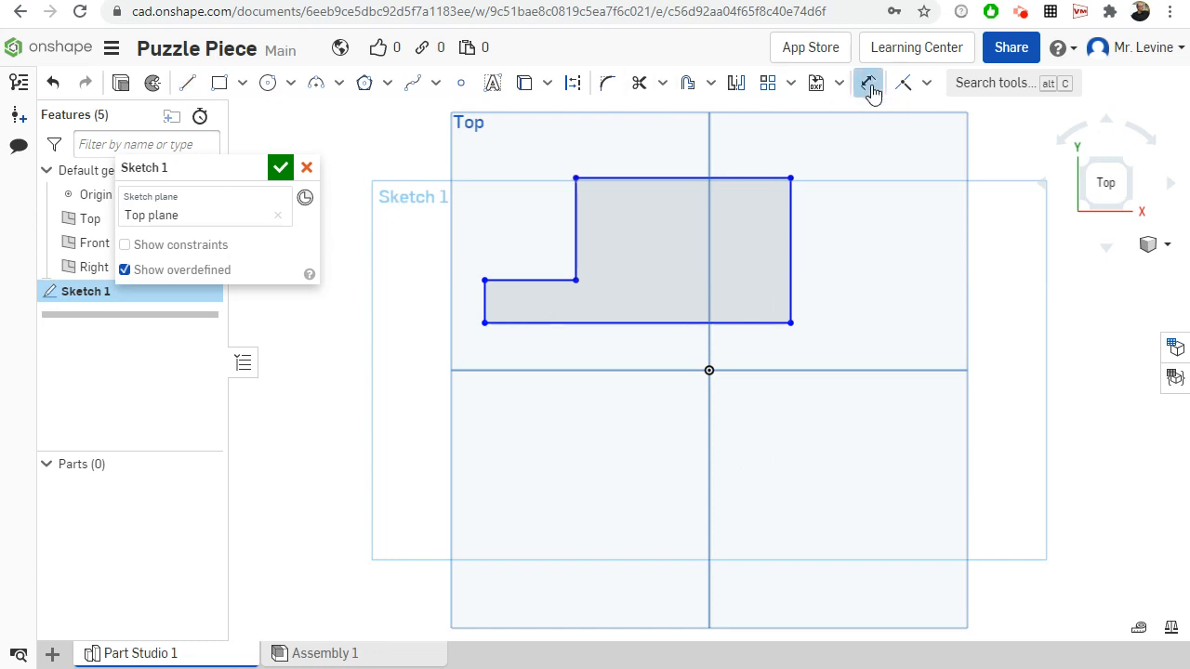
pyautogui.click(485, 295)
pyautogui.click(420, 302)
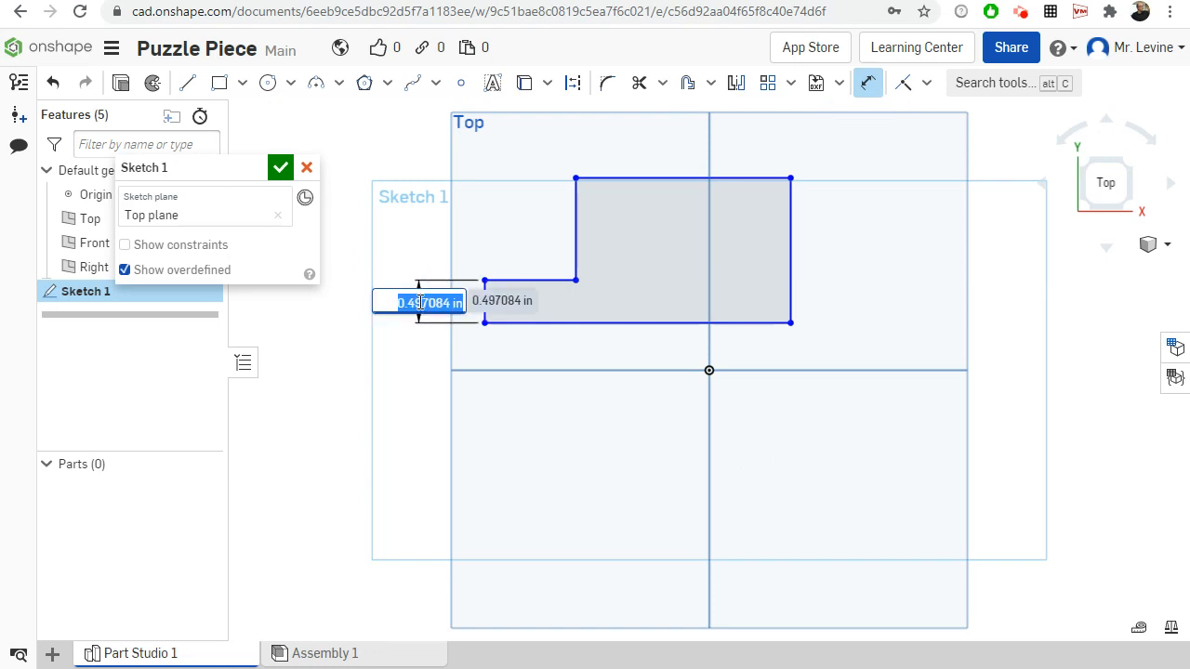
pyautogui.write('0.75')
pyautogui.press('Return')
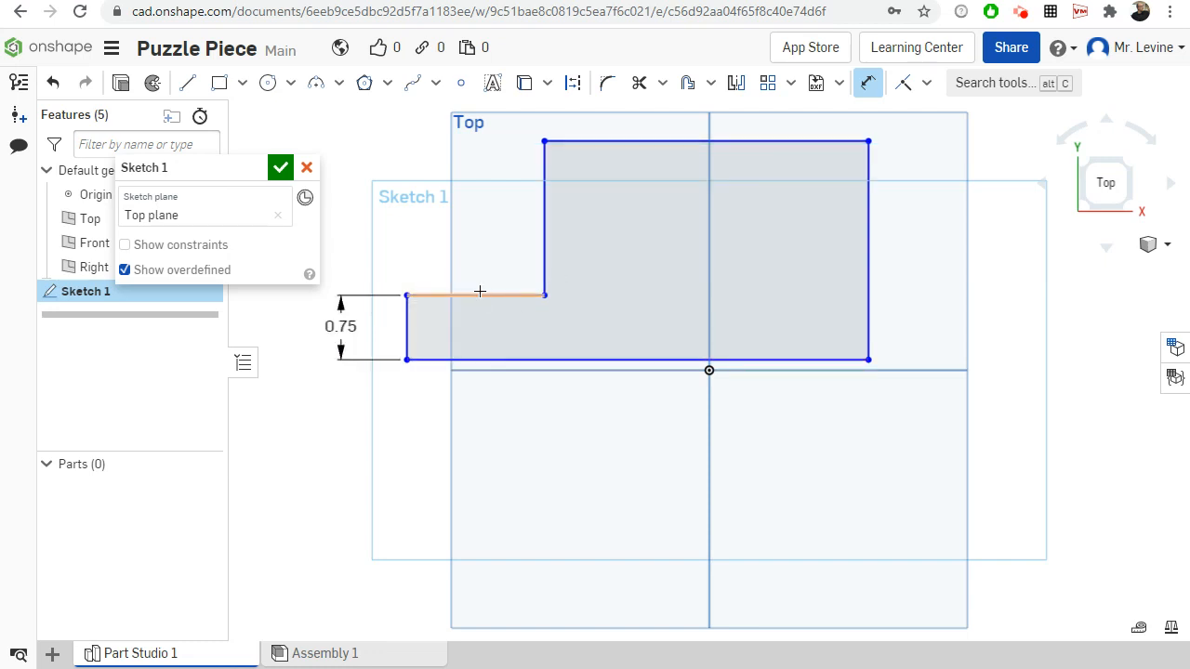
pyautogui.click(480, 292)
pyautogui.click(485, 323)
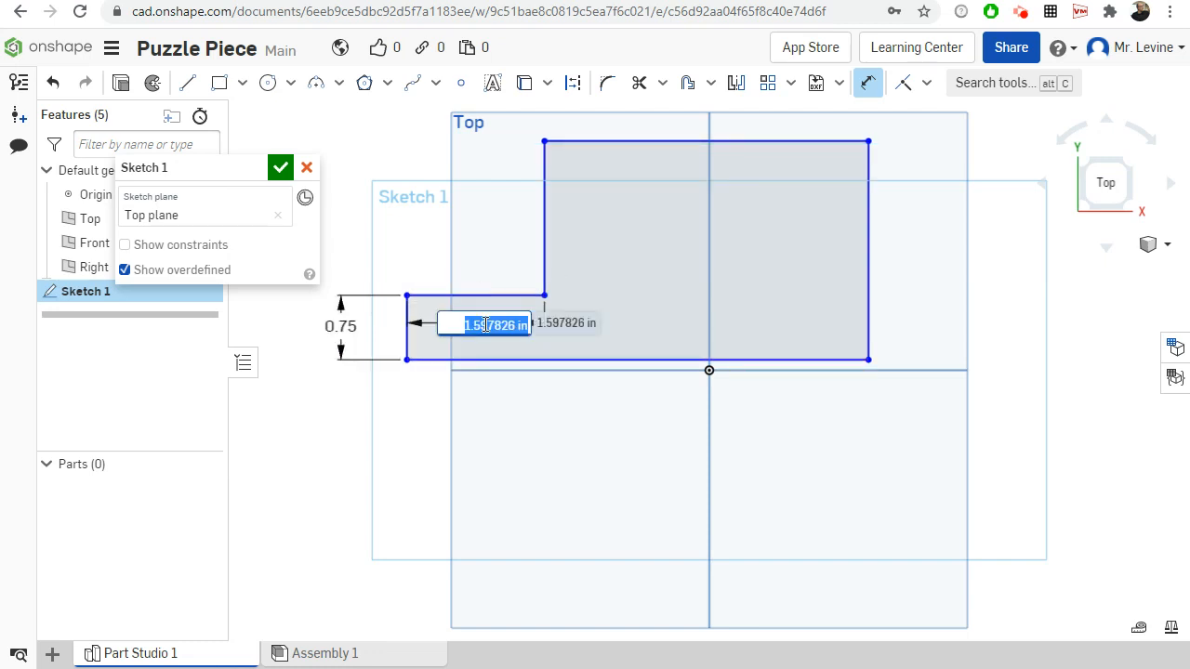
pyautogui.write('.75')
pyautogui.press('Return')
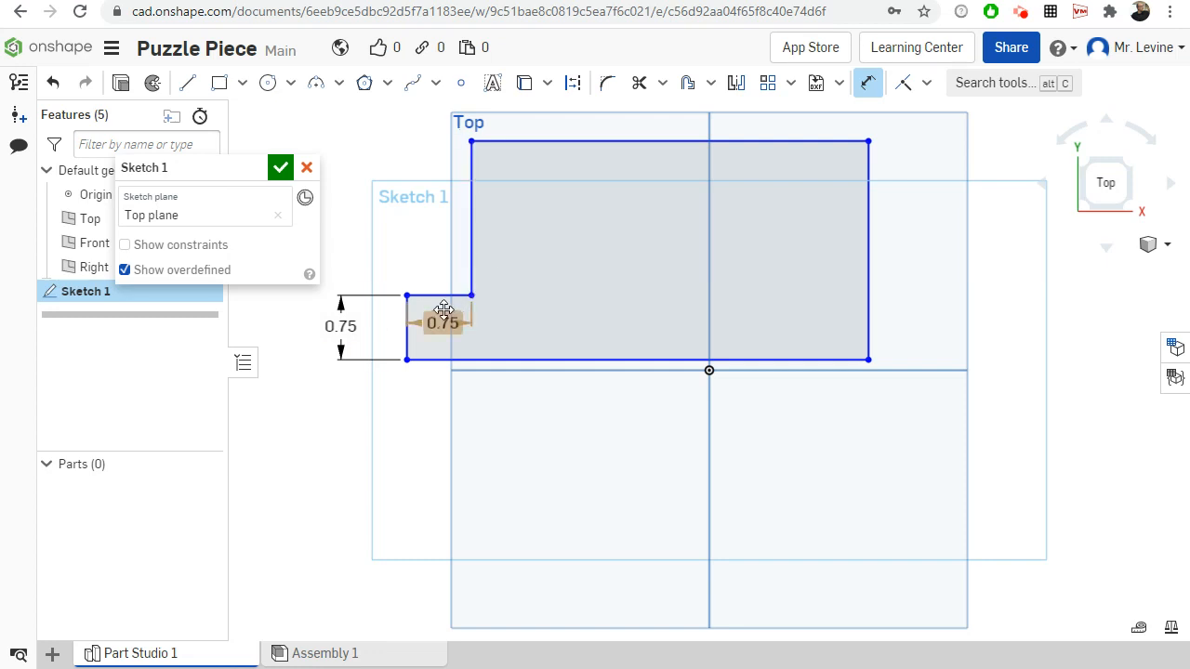
# - Dimension the notch's vertical edge at 0.75 in and the profile's upper horizontal edge at 1.5 in
pyautogui.click(471, 263)
pyautogui.click(402, 266)
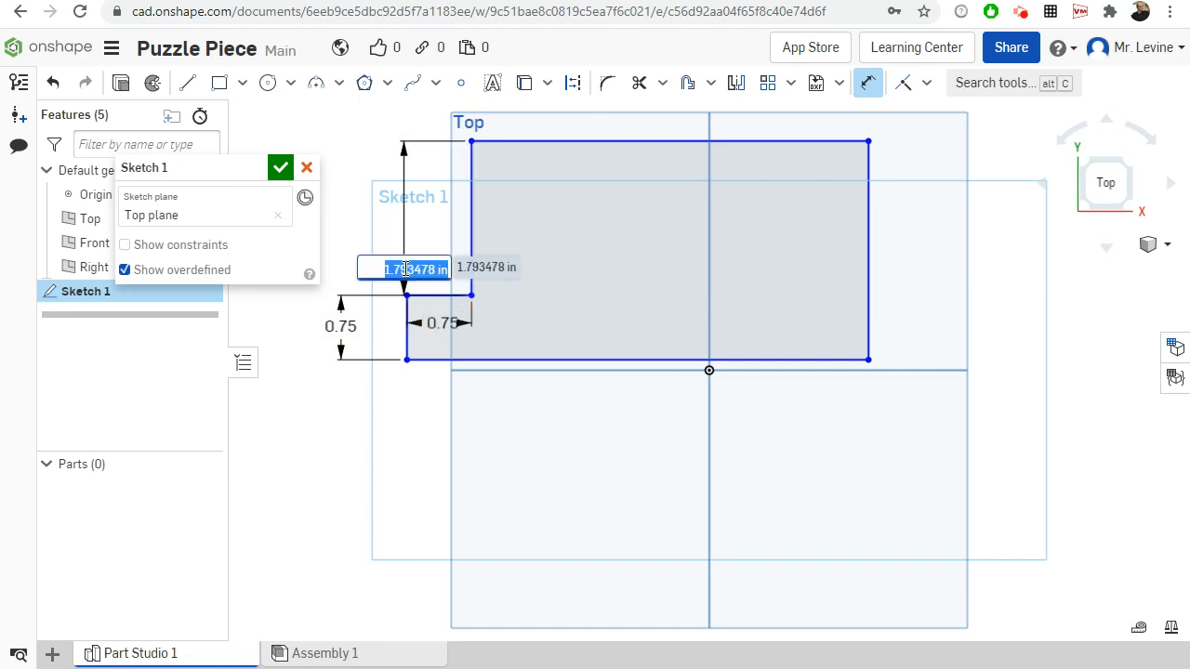
pyautogui.write('.75')
pyautogui.press('Return')
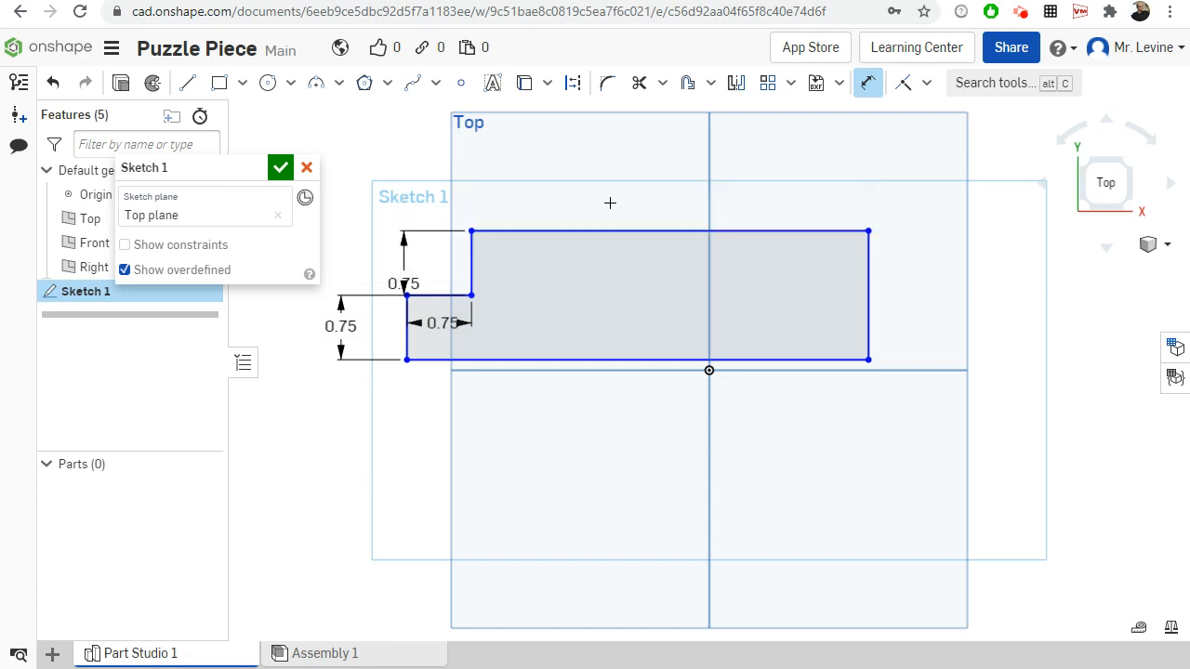
pyautogui.click(662, 230)
pyautogui.click(602, 184)
pyautogui.write('1.5')
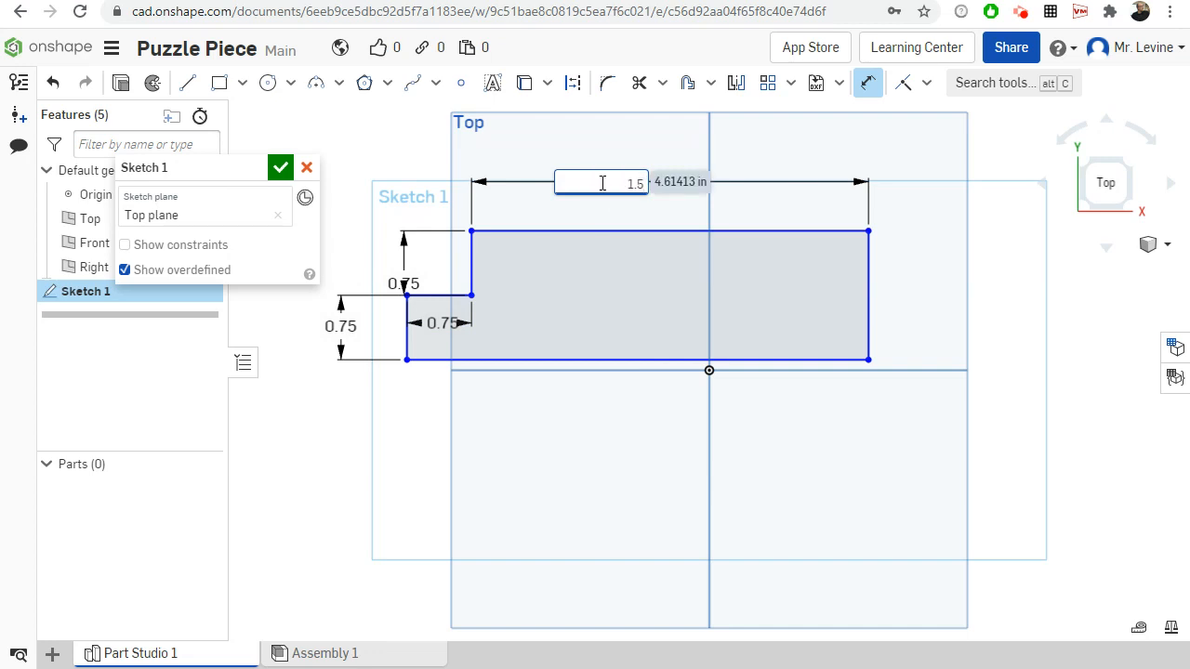
pyautogui.press('Return')
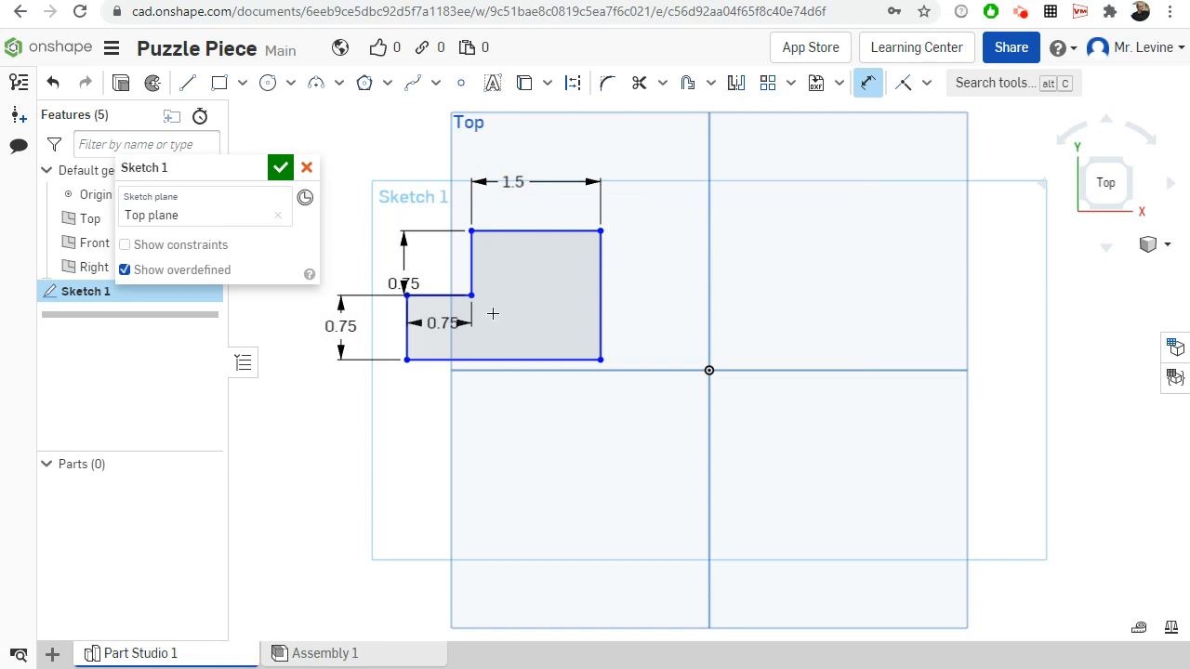
# - Try to drive the profile's right vertical edge with a 1.5 in dimension and undo that change
pyautogui.click(600, 265)
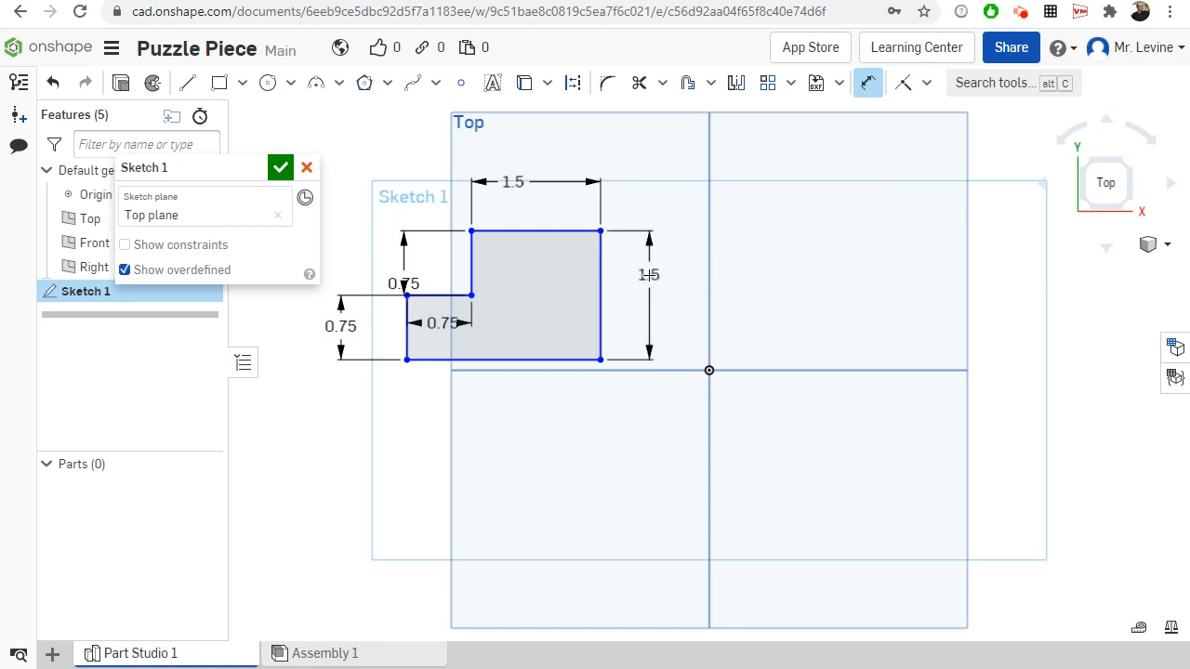
pyautogui.click(648, 274)
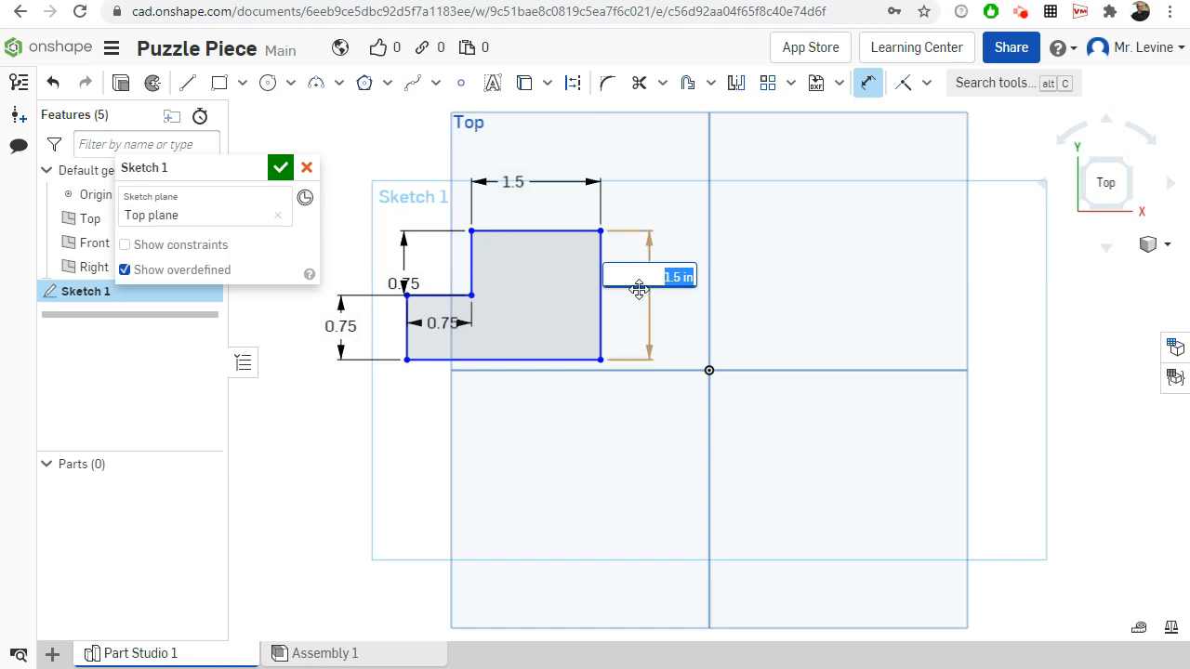
pyautogui.write('1.5')
pyautogui.press('Return')
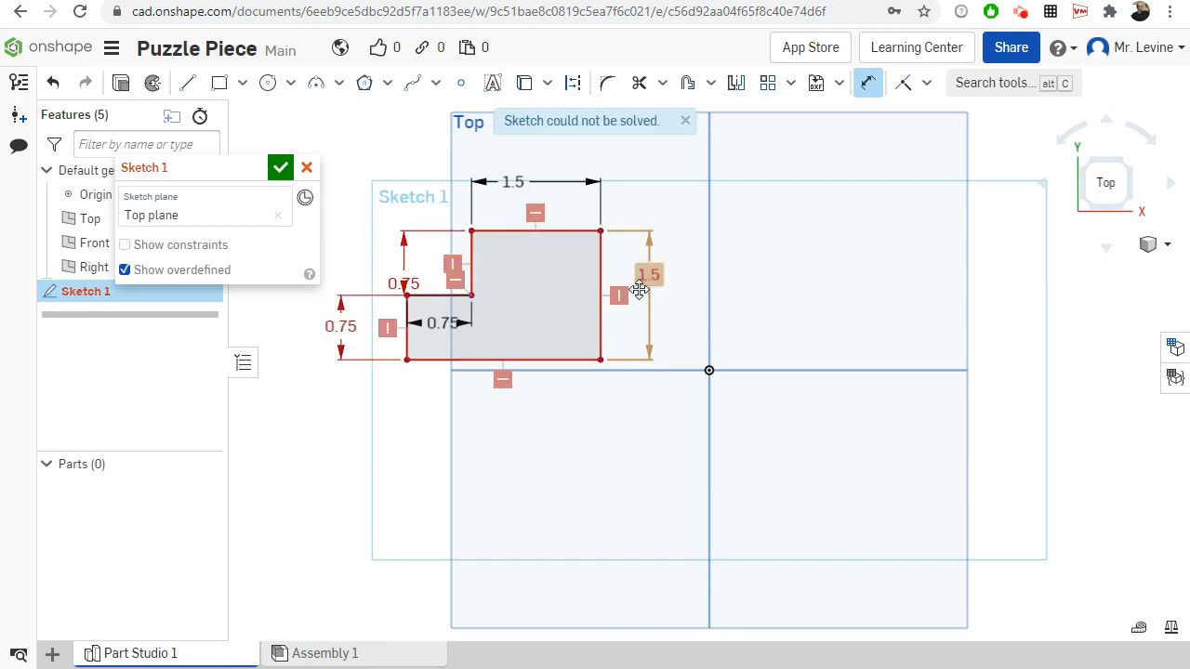
pyautogui.hotkey('ctrl', 'z')
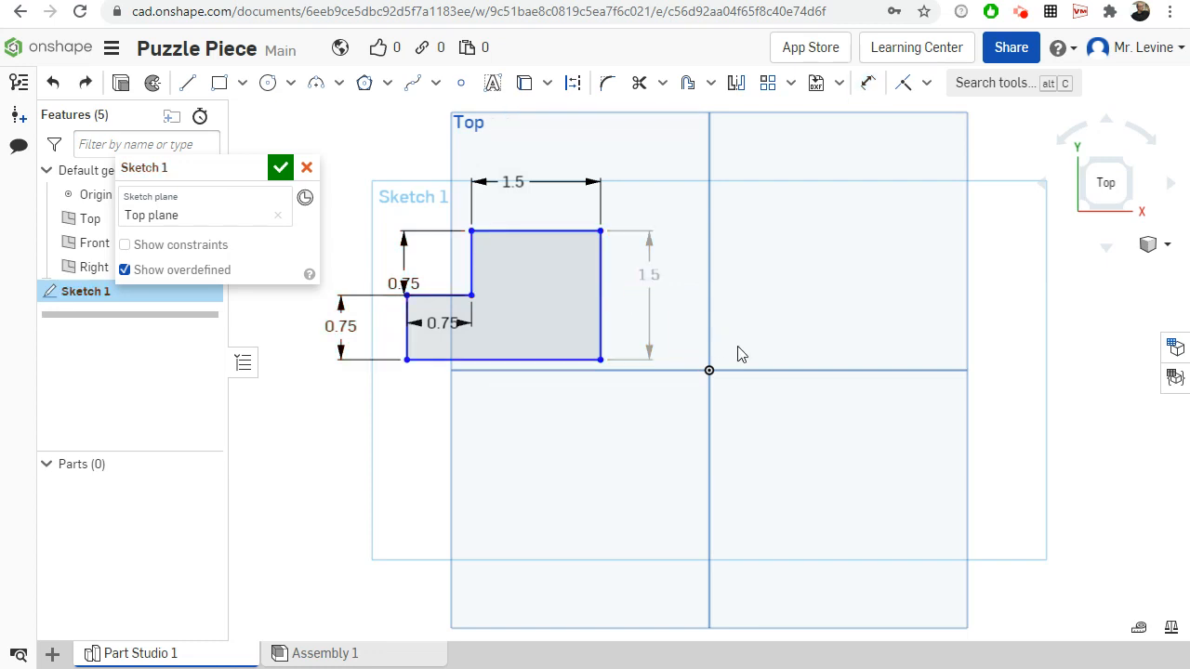
# - Finish the sketch and extrude the L-shaped profile upward as a new solid with a blind depth of 0.75 in
pyautogui.click(558, 259)
pyautogui.click(275, 170)
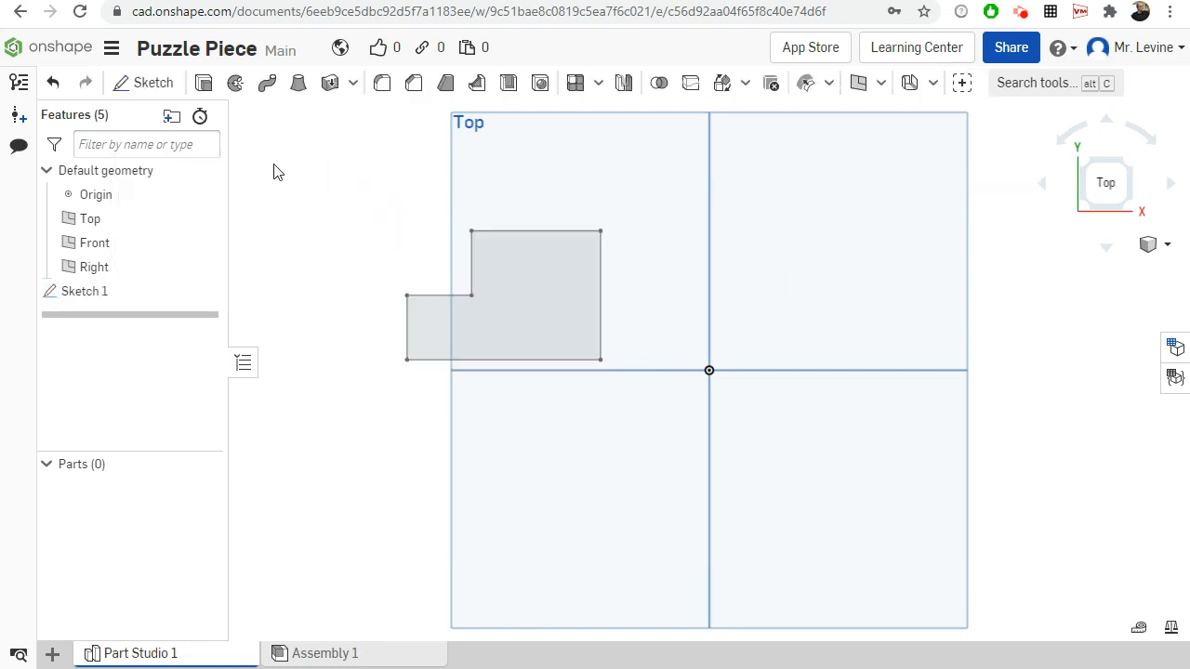
pyautogui.click(1088, 206)
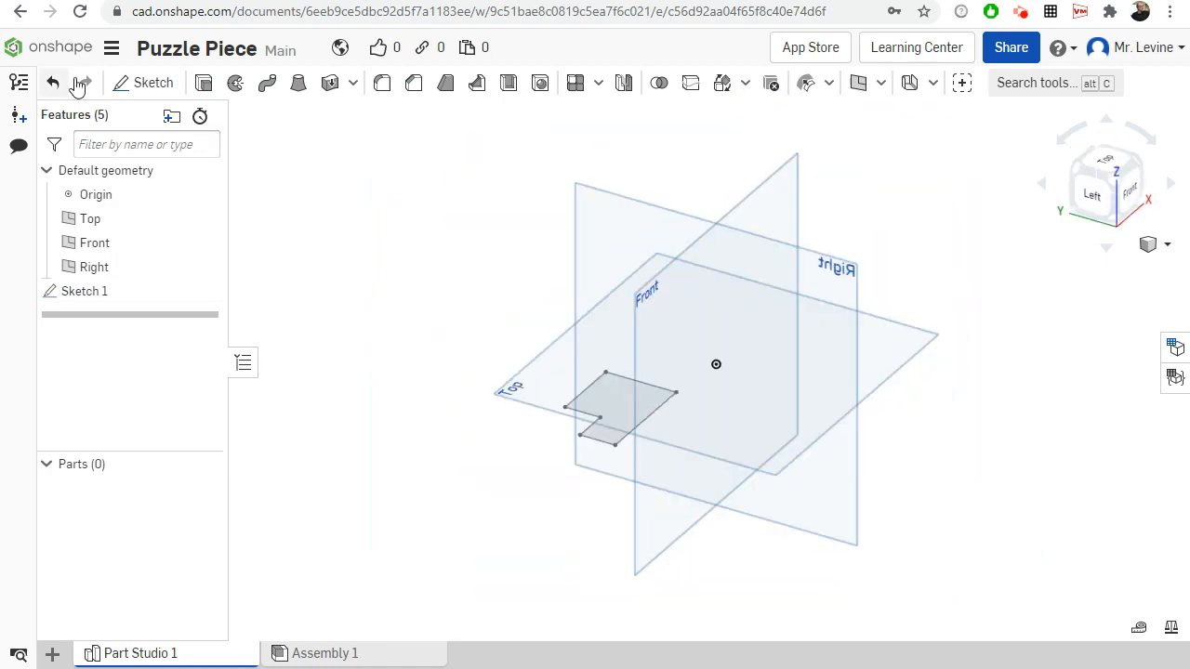
pyautogui.click(204, 83)
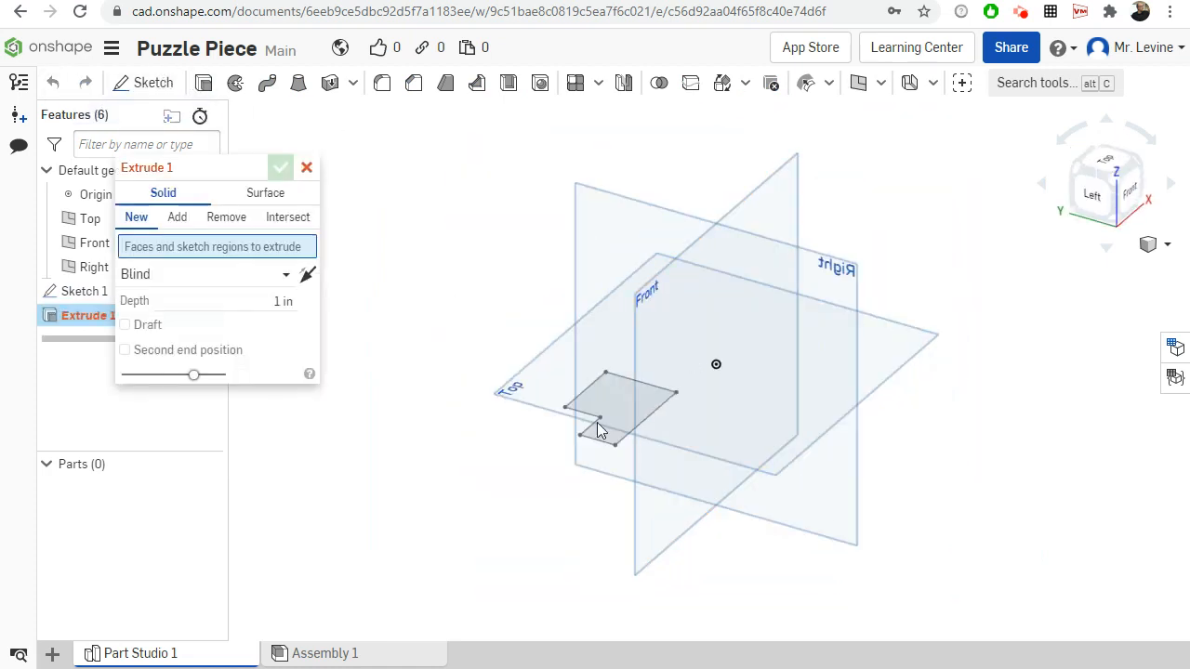
pyautogui.click(626, 414)
pyautogui.click(283, 317)
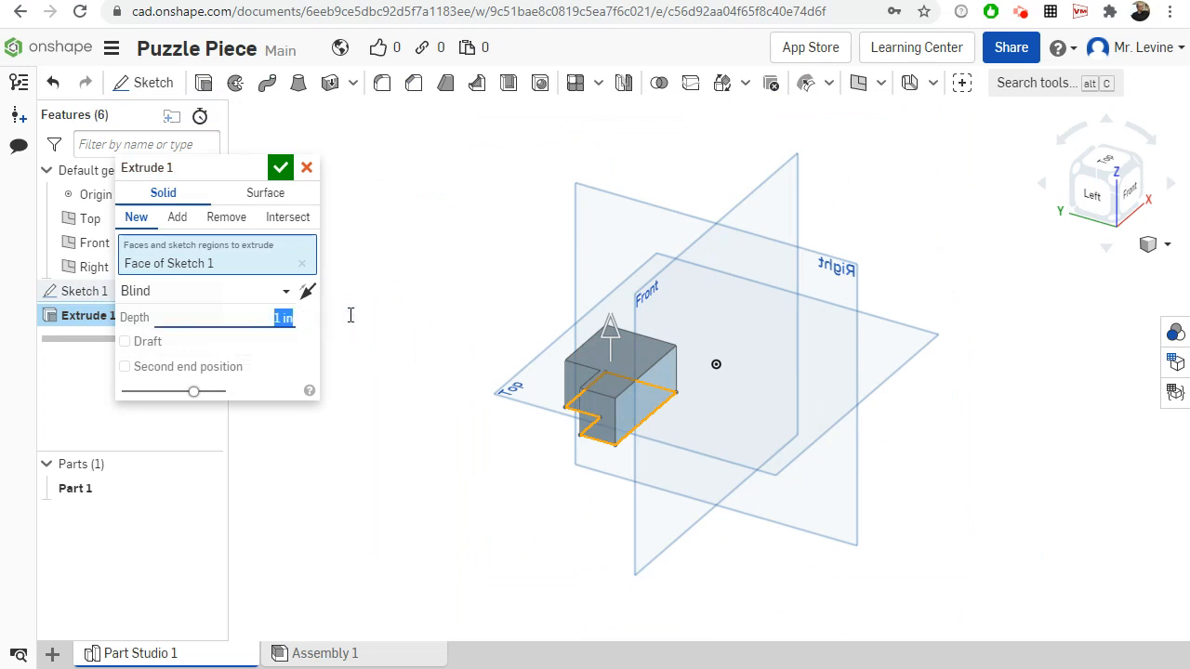
pyautogui.write('.75')
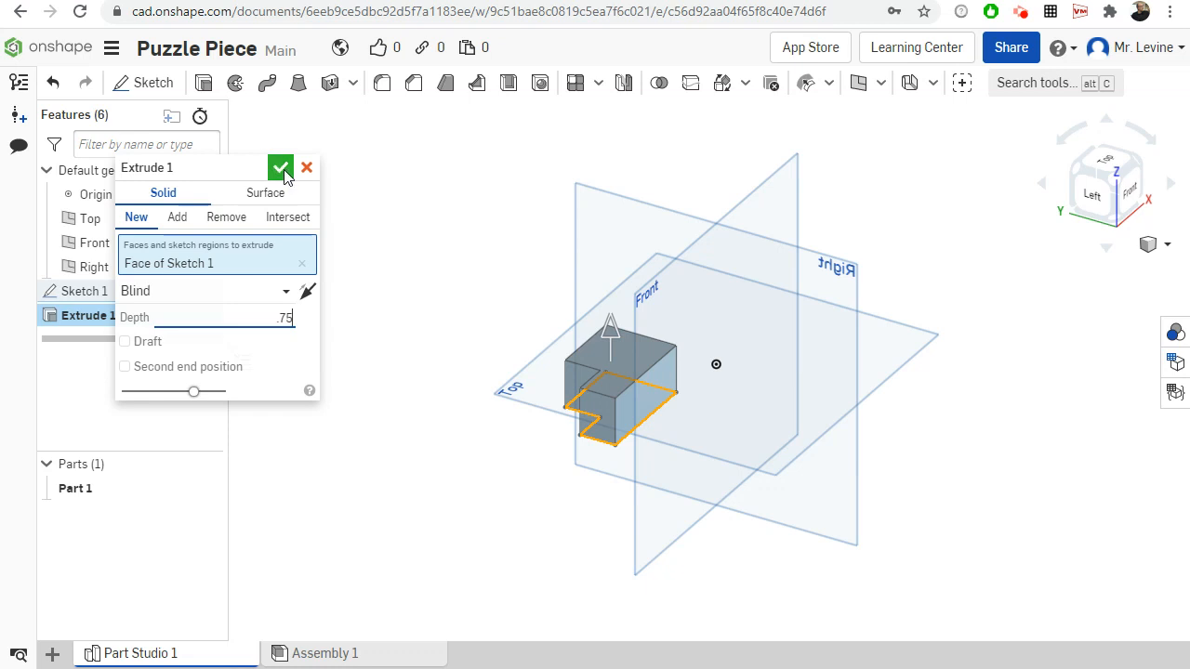
pyautogui.click(282, 171)
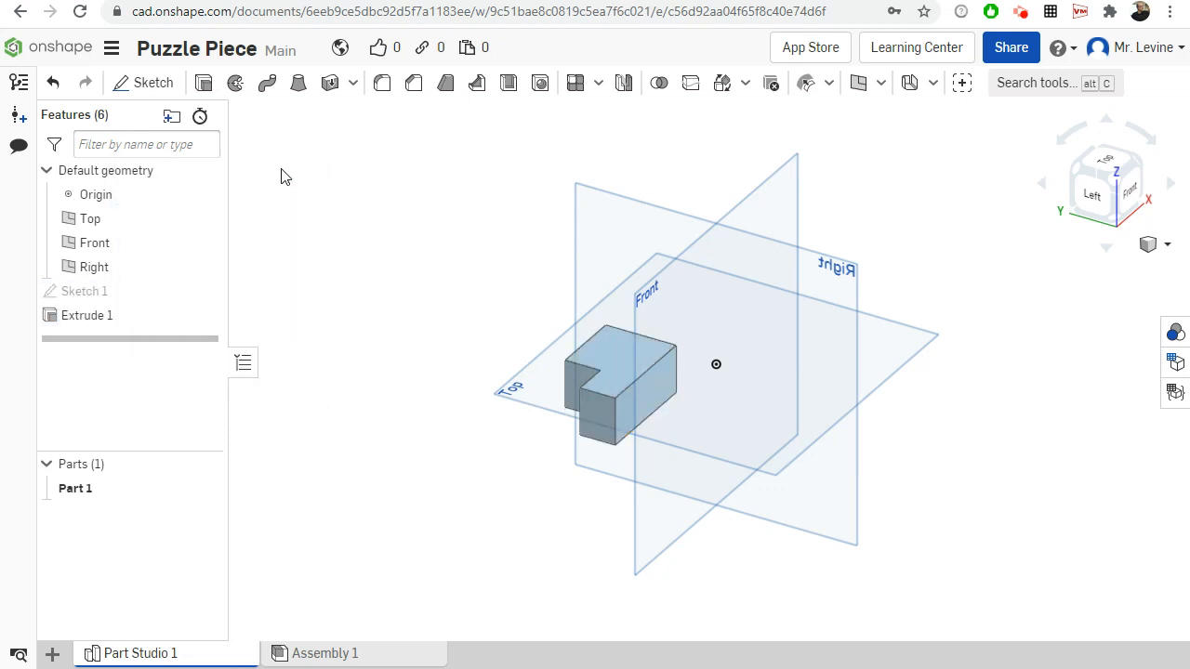
# - Start a new sketch on the upper L-shaped face of the extruded part
pyautogui.click(1084, 189)
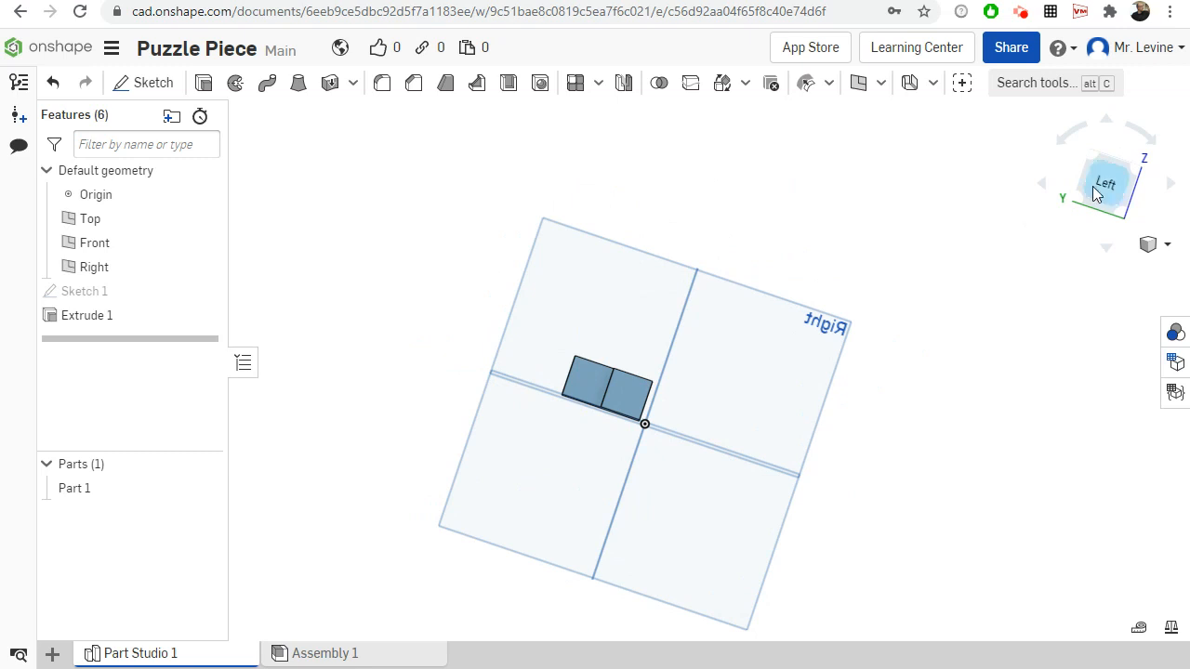
pyautogui.moveTo(1113, 180)
pyautogui.mouseDown(button='middle')
pyautogui.moveTo(1067, 198)
pyautogui.moveTo(1105, 179)
pyautogui.mouseUp(button='middle')
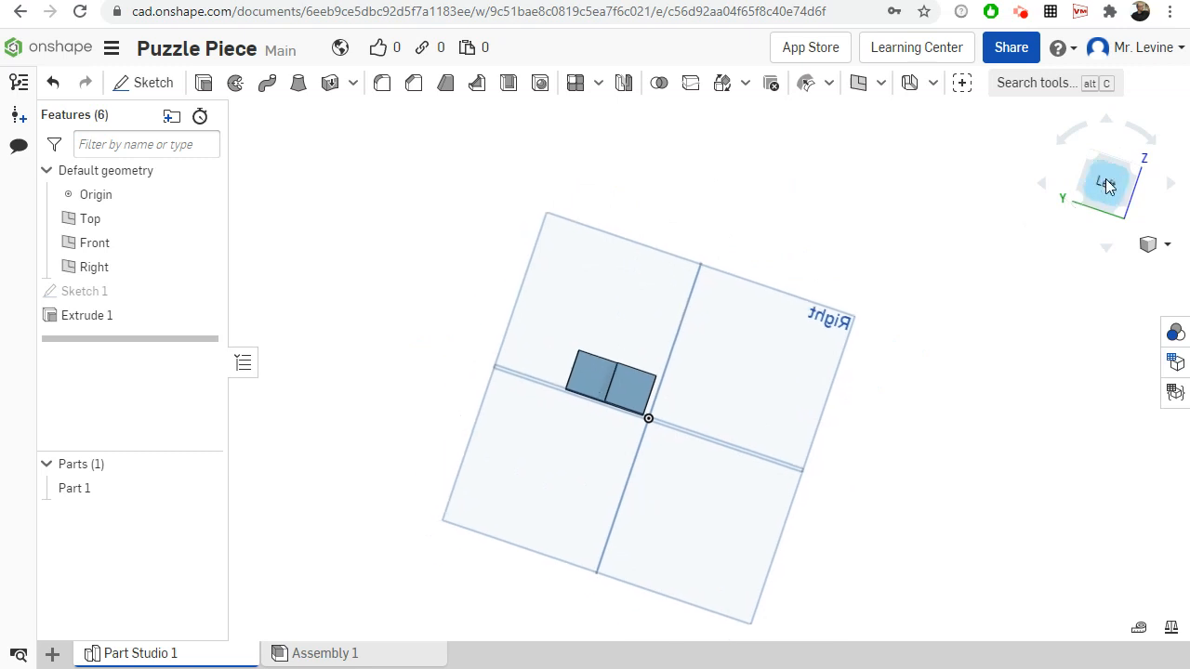
pyautogui.moveTo(1105, 179); pyautogui.dragTo(1040, 195, button='right')
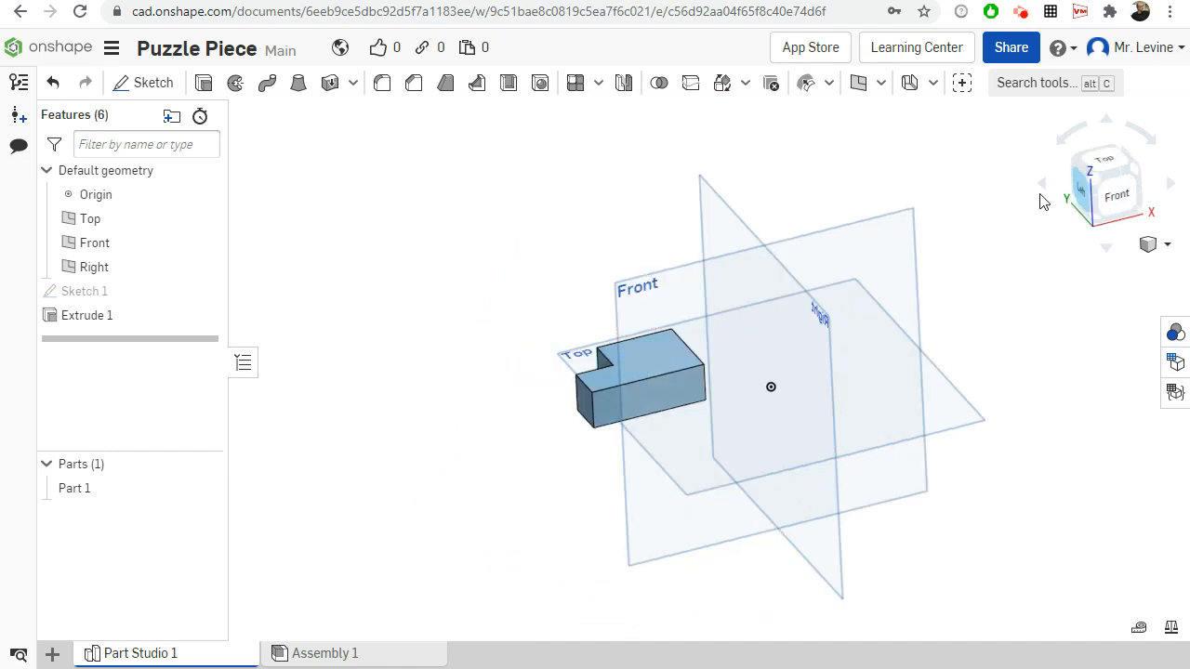
pyautogui.click(151, 85)
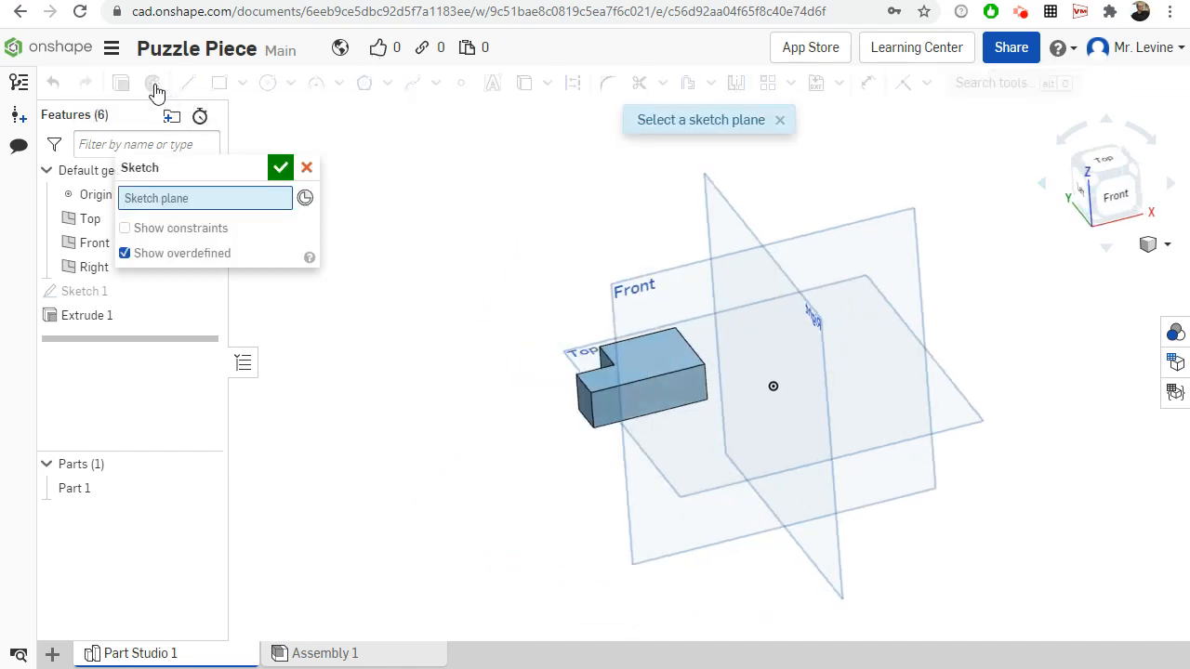
pyautogui.click(653, 362)
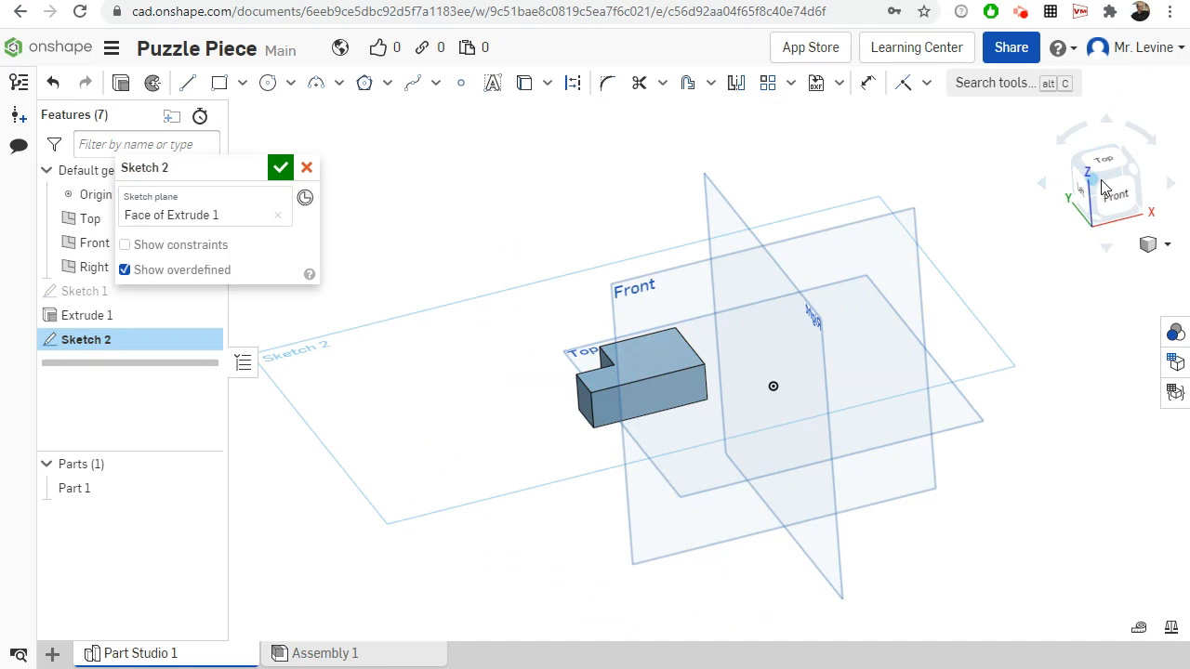
# - Sketch a corner rectangle about 0.74 in wide and 0.63 in high from the L-shaped face's upper-right corner, inward over the face
pyautogui.moveTo(1102, 179); pyautogui.dragTo(1067, 217)
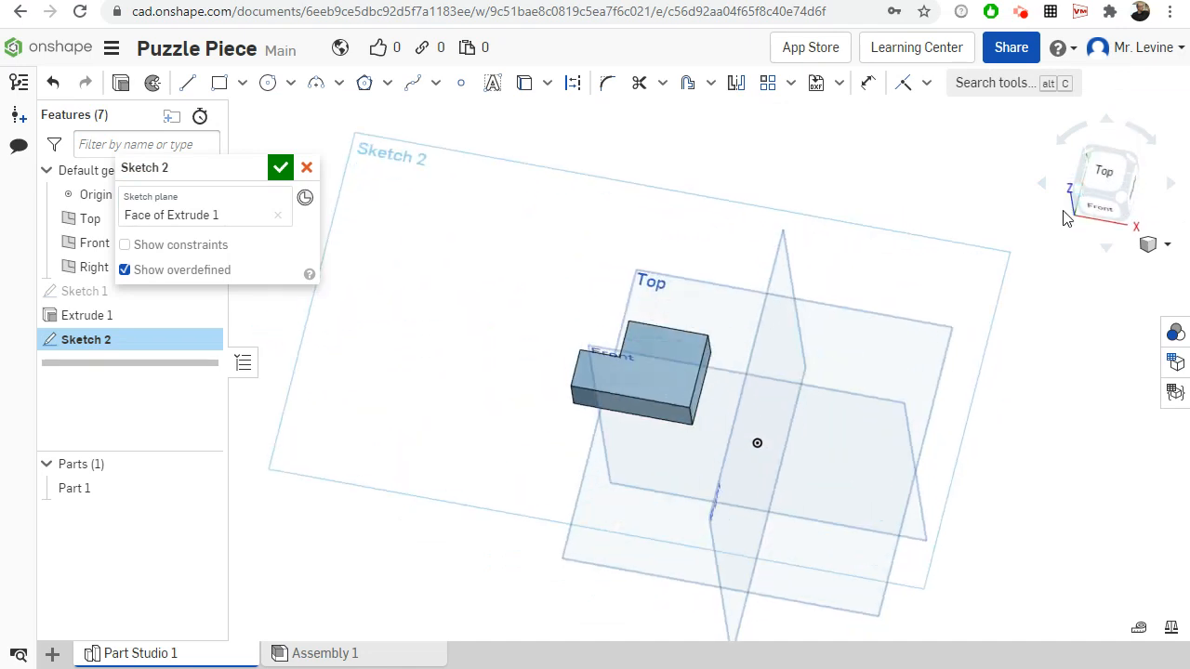
pyautogui.click(1105, 173)
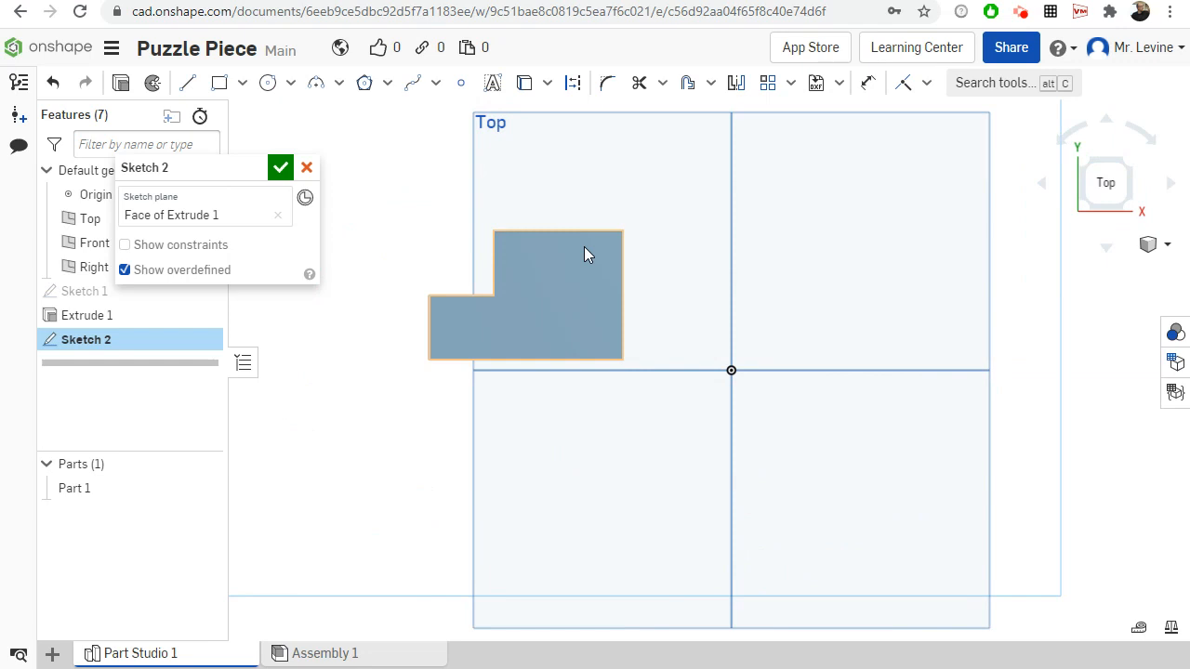
pyautogui.click(219, 83)
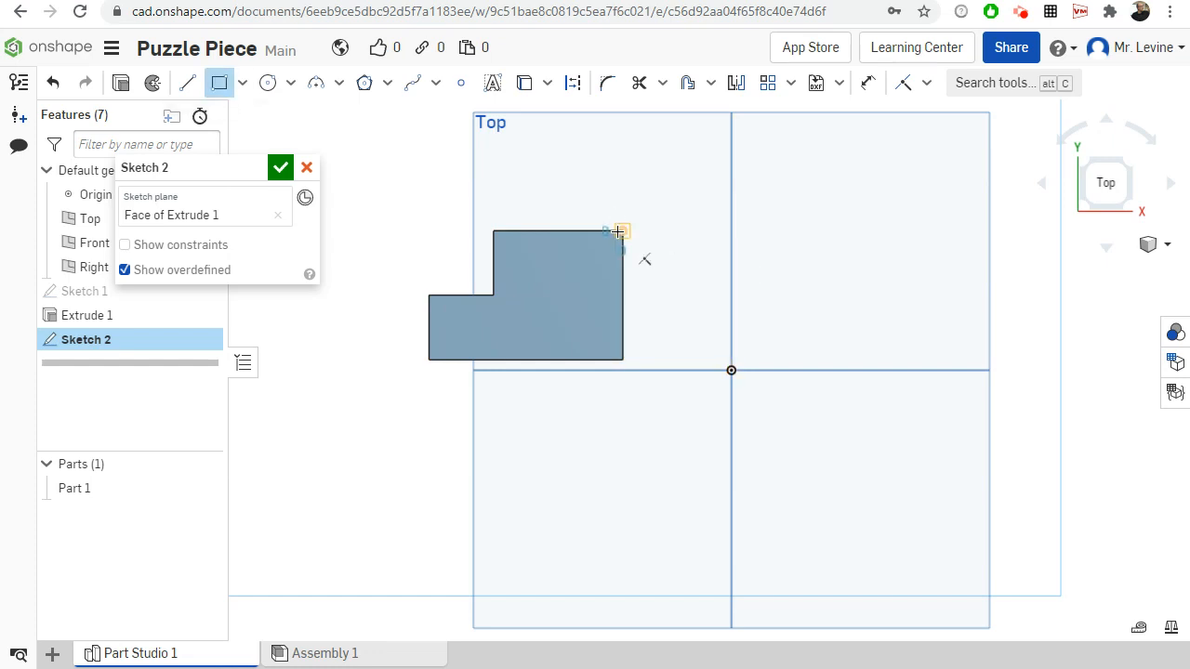
pyautogui.click(623, 231)
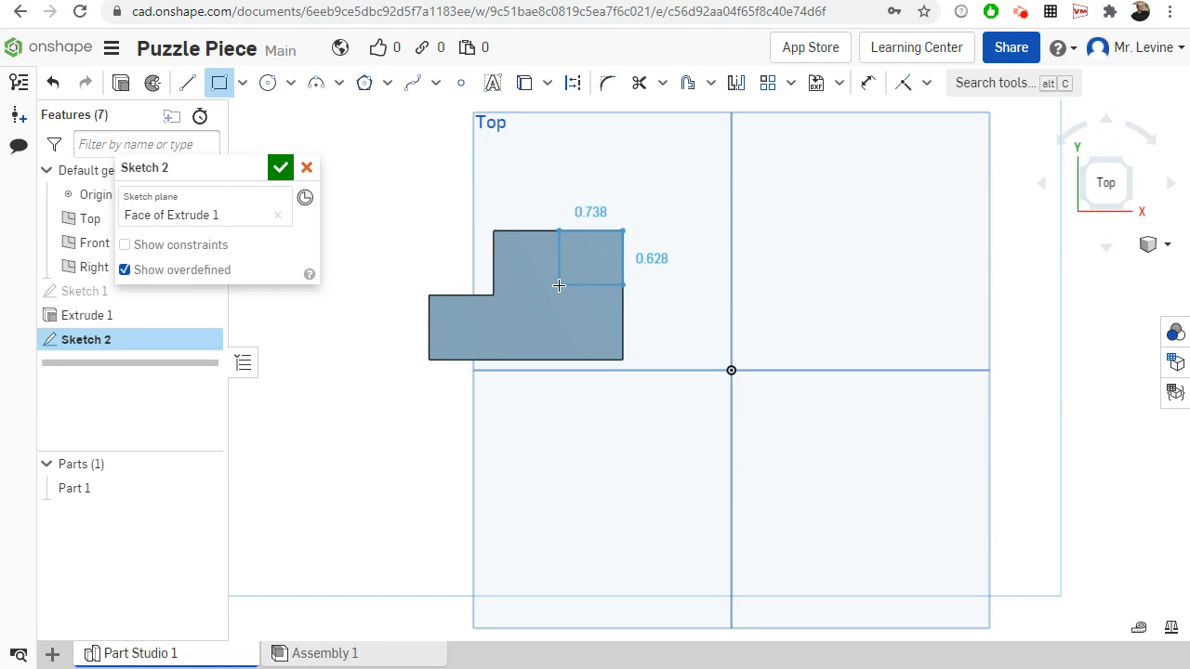
pyautogui.click(559, 285)
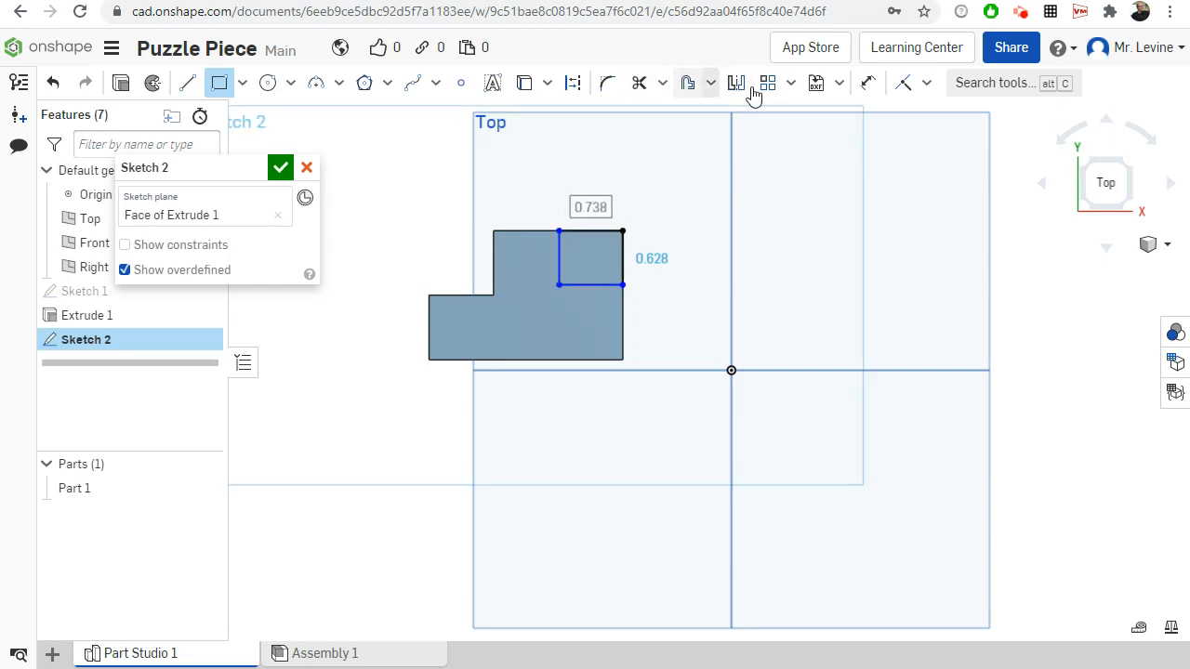
# - Dimension the rectangle's height and width at 0.75 in each and finish the sketch
pyautogui.click(867, 83)
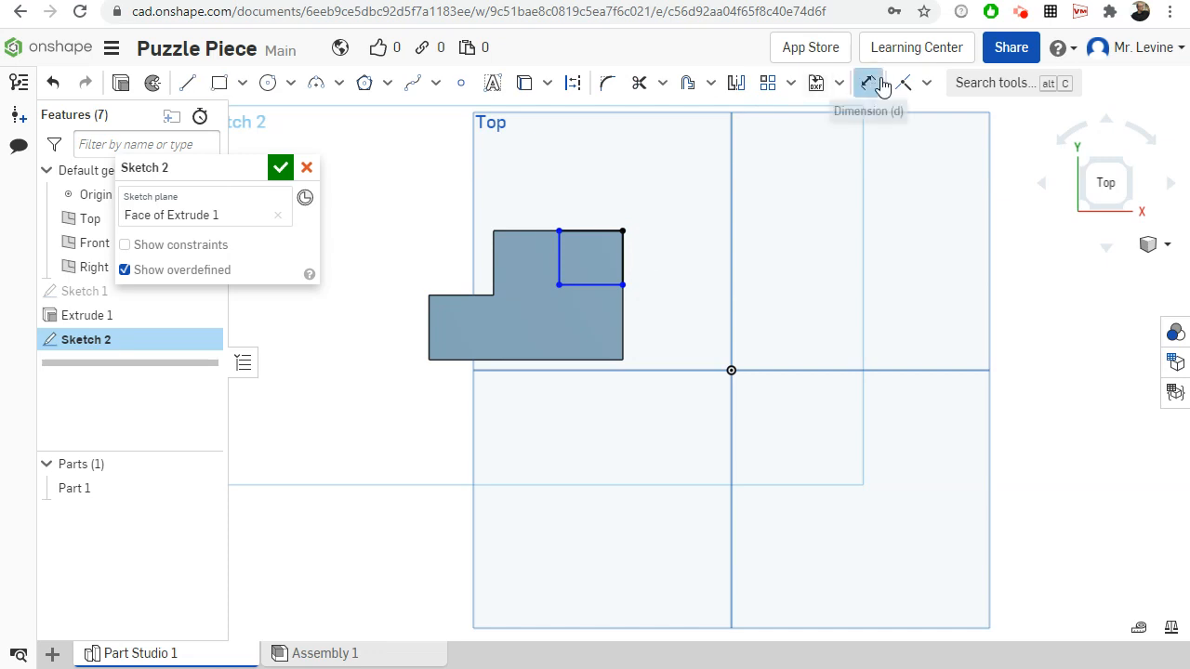
pyautogui.click(559, 260)
pyautogui.click(421, 261)
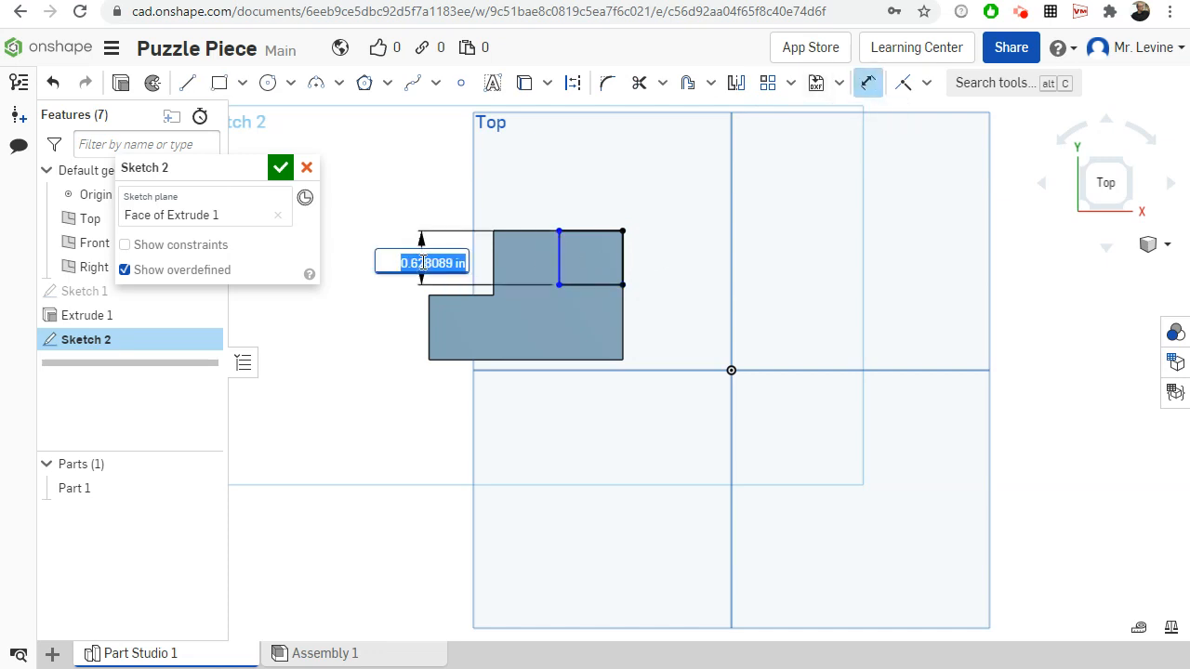
pyautogui.write('0.75')
pyautogui.press('Return')
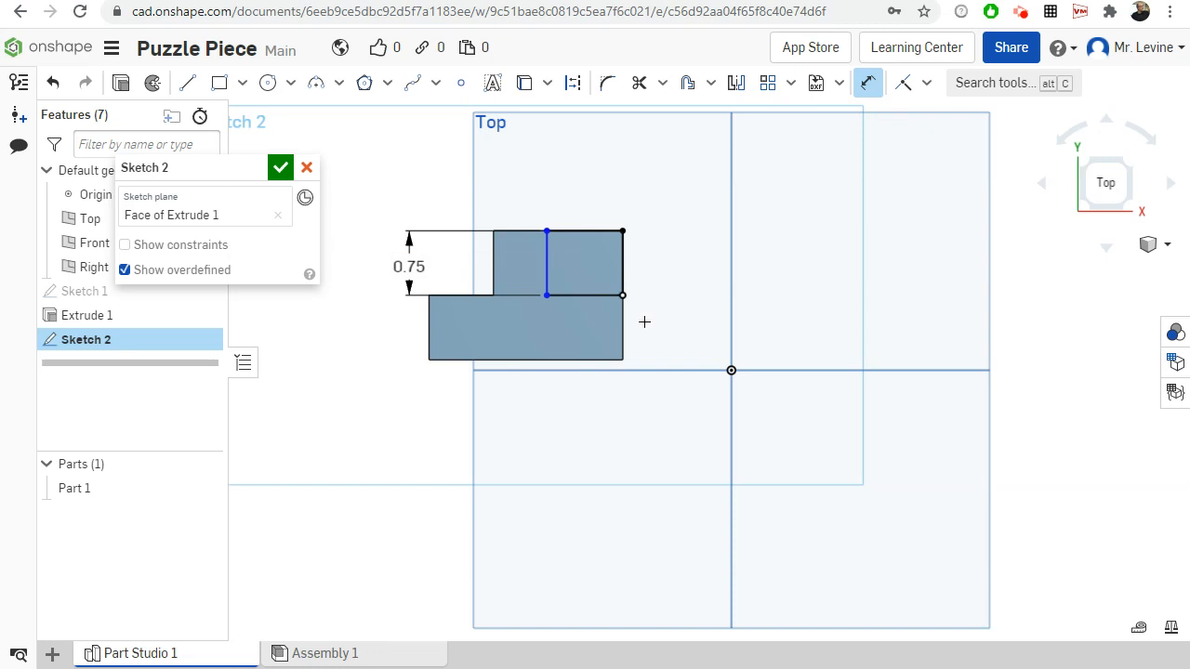
pyautogui.click(584, 295)
pyautogui.click(571, 402)
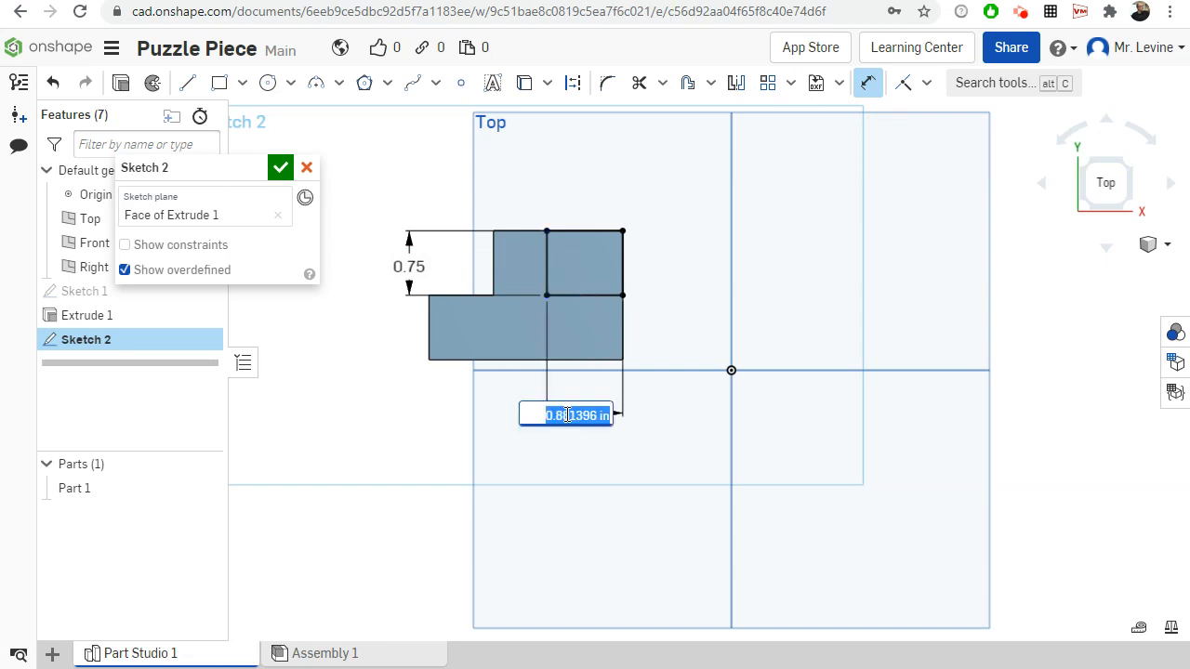
pyautogui.press('BackSpace')
pyautogui.write('.75')
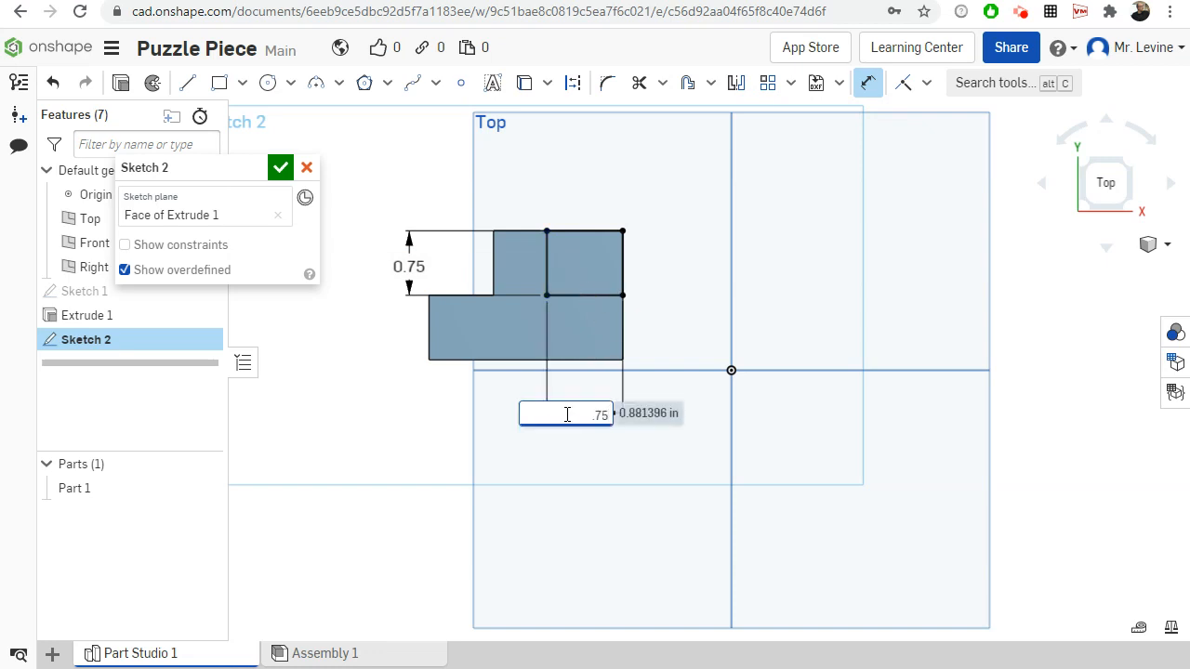
pyautogui.press('Return')
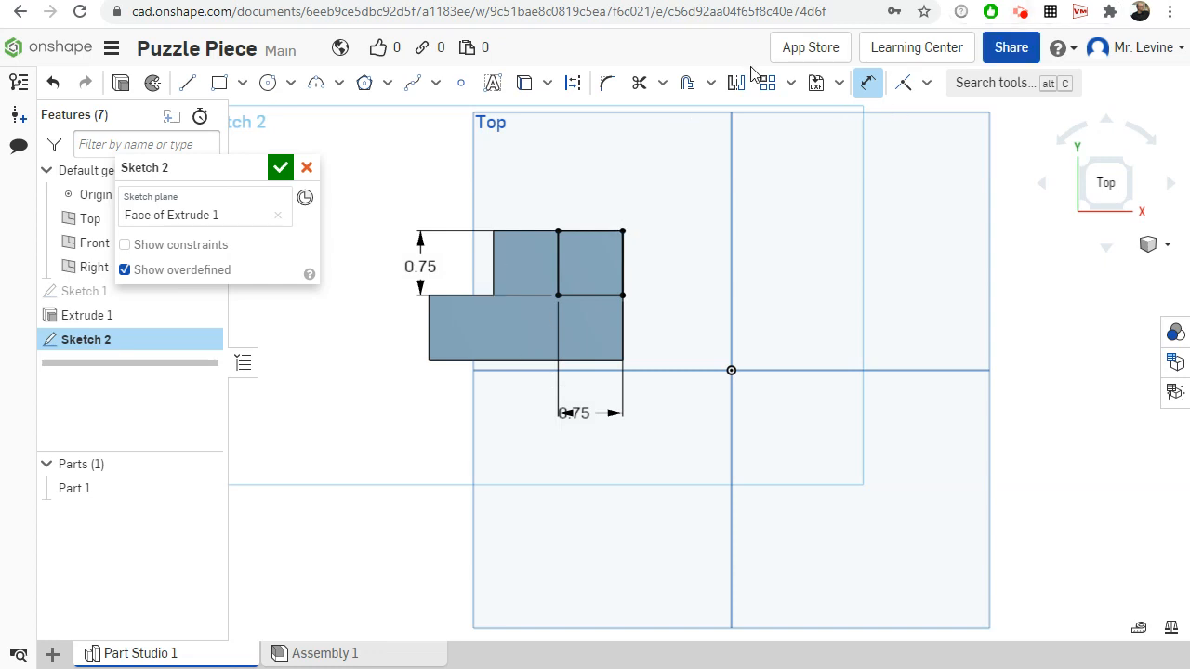
pyautogui.click(281, 169)
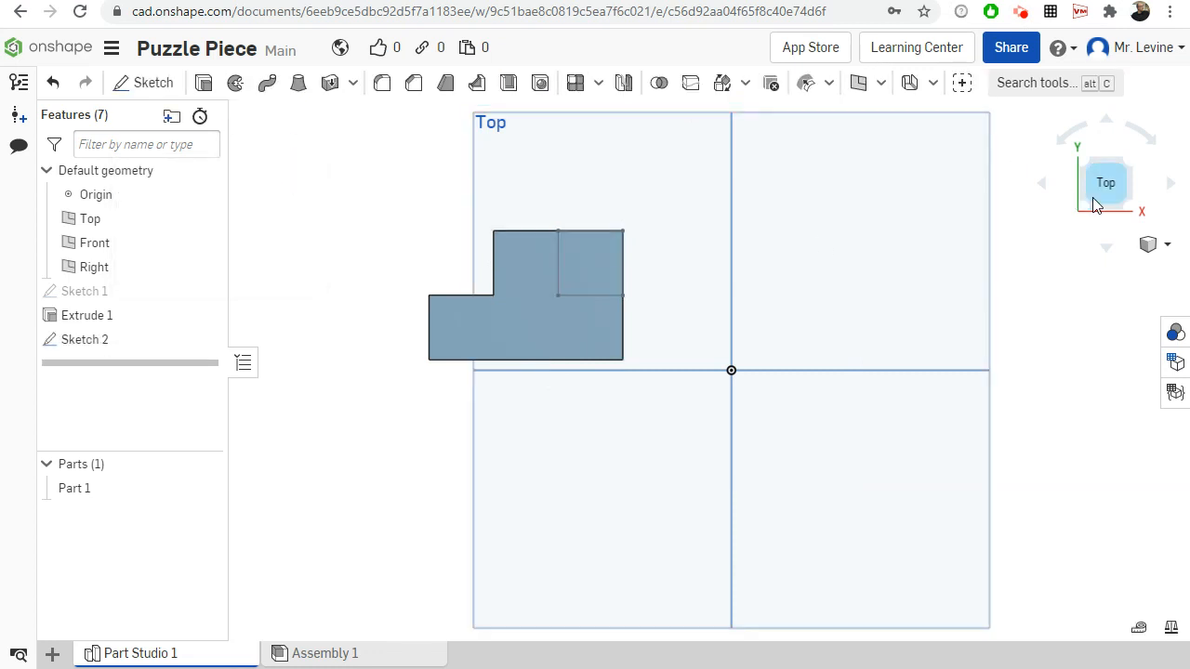
# - Extrude the square sketch region upward with a blind depth of 0.75 in, adding it to the existing L-shaped part
pyautogui.moveTo(1093, 197); pyautogui.dragTo(1115, 173)
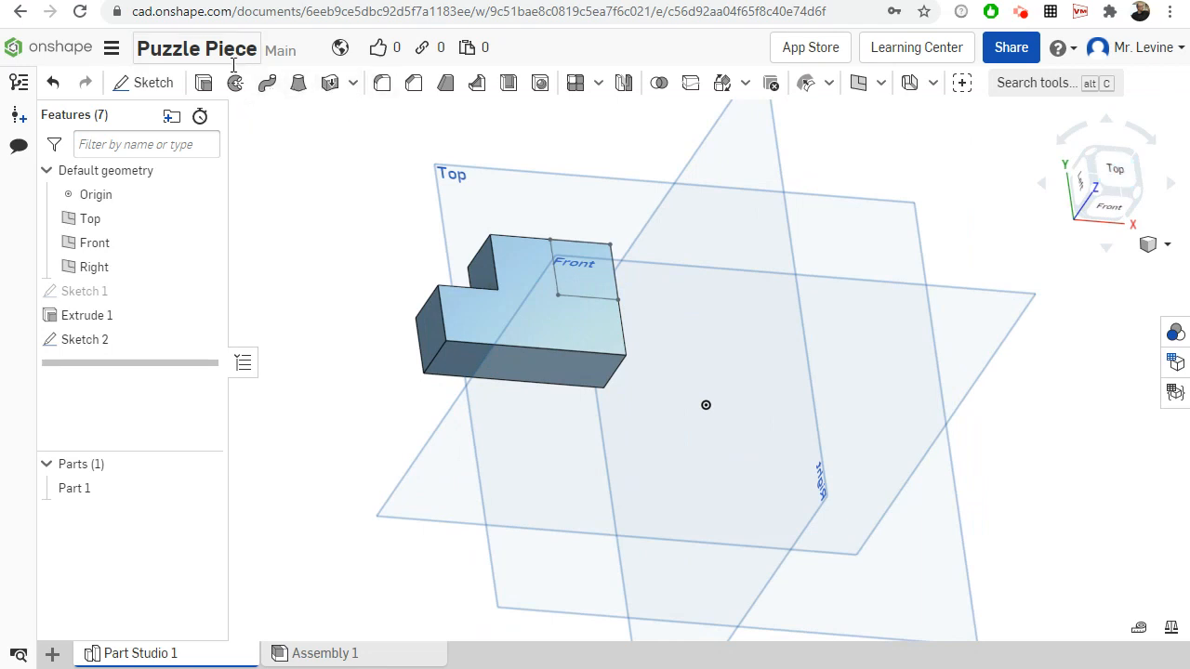
pyautogui.click(203, 83)
pyautogui.click(586, 271)
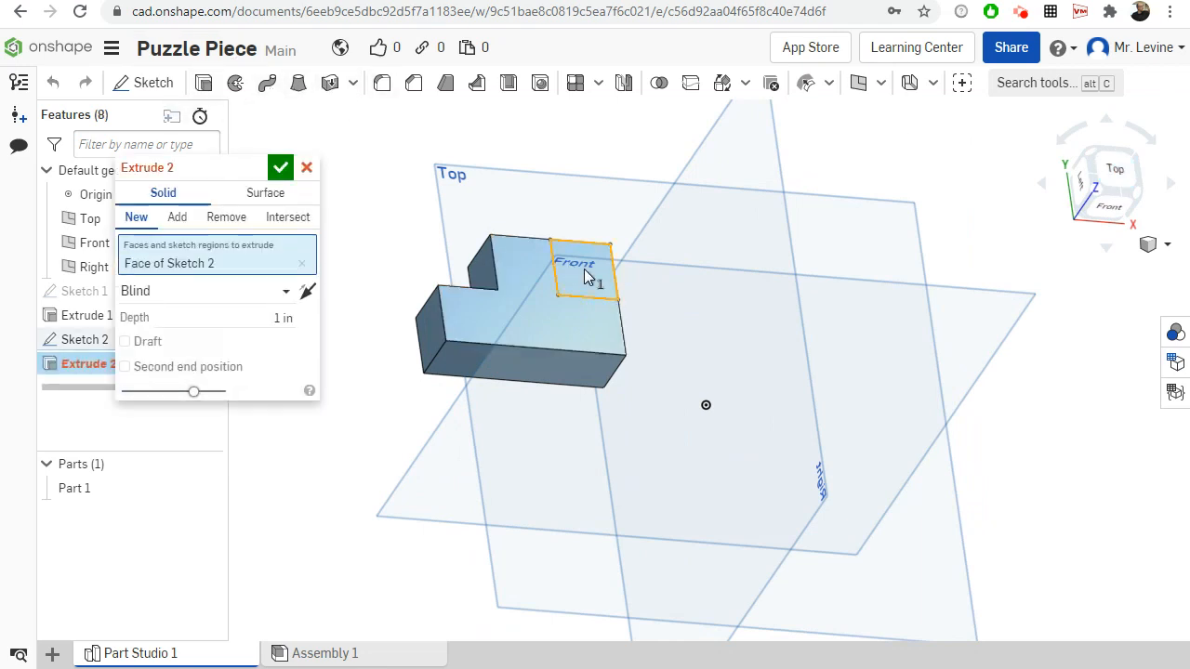
pyautogui.click(304, 319)
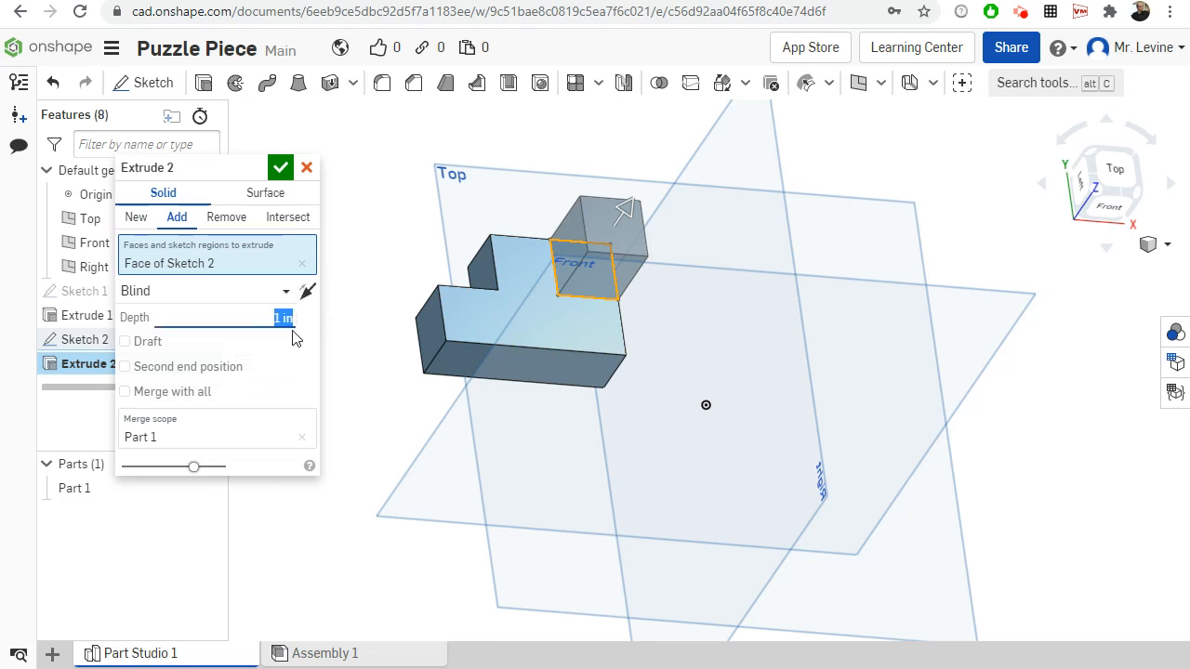
pyautogui.press('BackSpace')
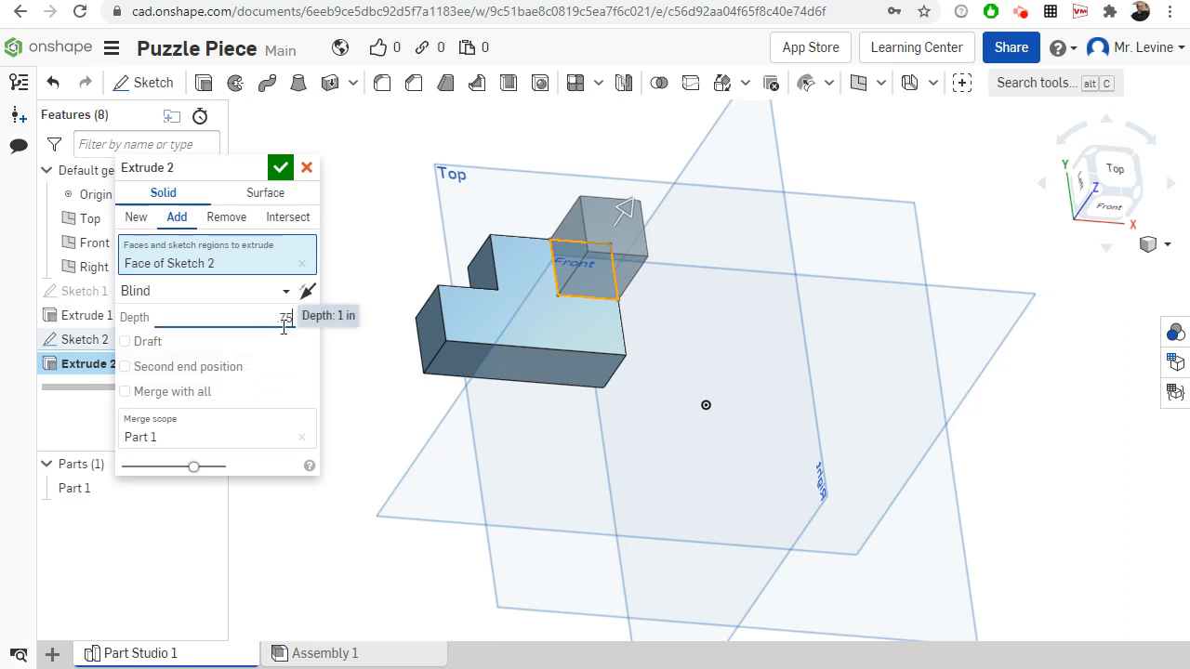
pyautogui.write('0.75')
pyautogui.press('Return')
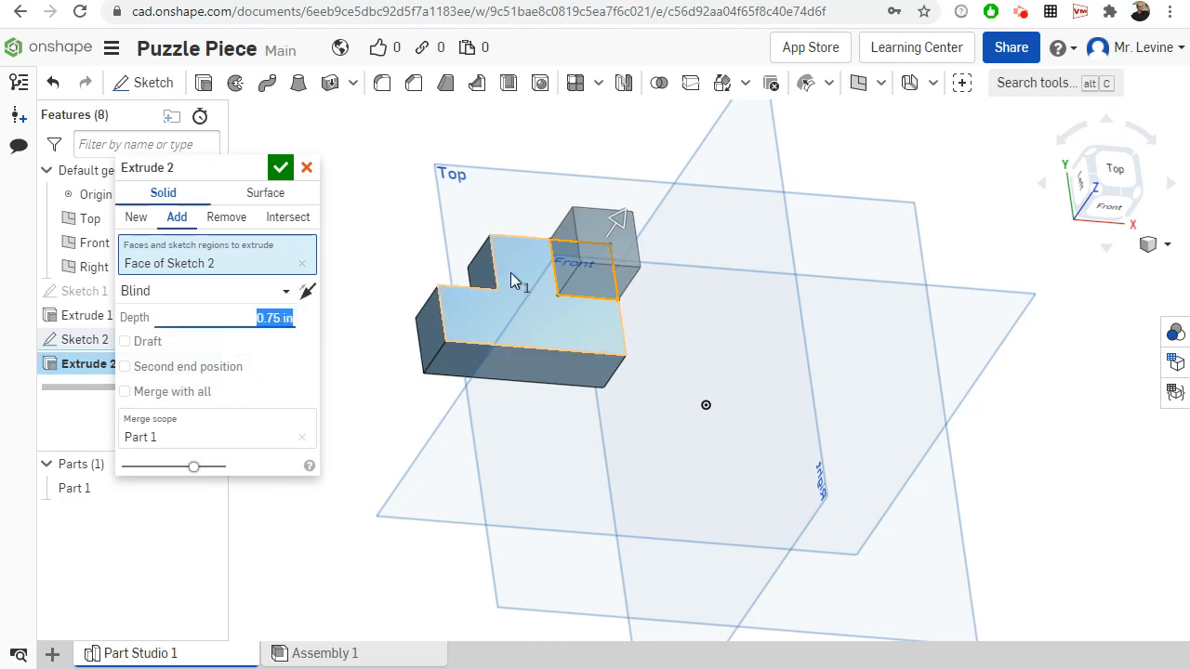
pyautogui.click(280, 167)
pyautogui.moveTo(683, 268); pyautogui.dragTo(574, 226, button='right')
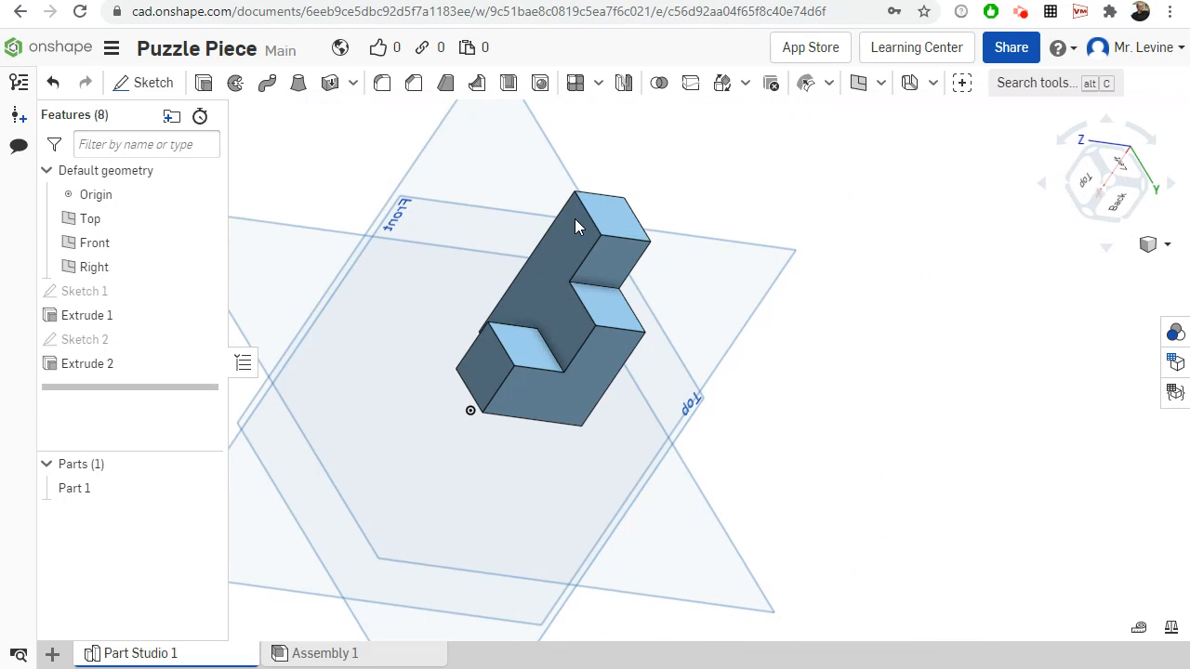
pyautogui.moveTo(575, 219); pyautogui.dragTo(768, 176, button='right')
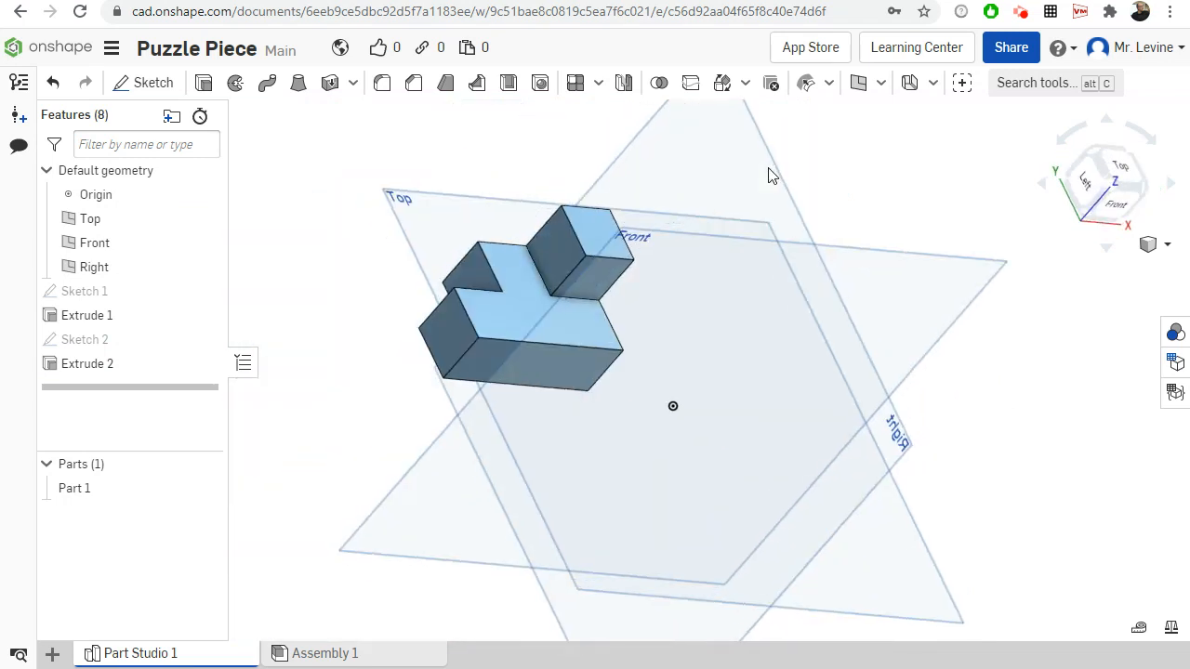